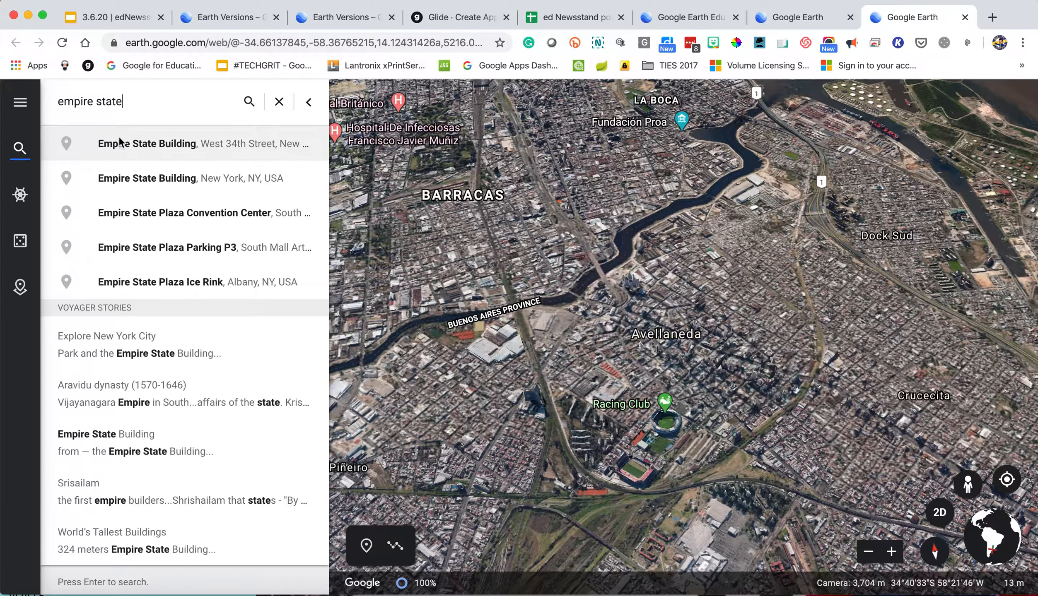
Step: Go to the Empire State Building in New York and save it to a new project titled Video Demo
left_click(152, 179)
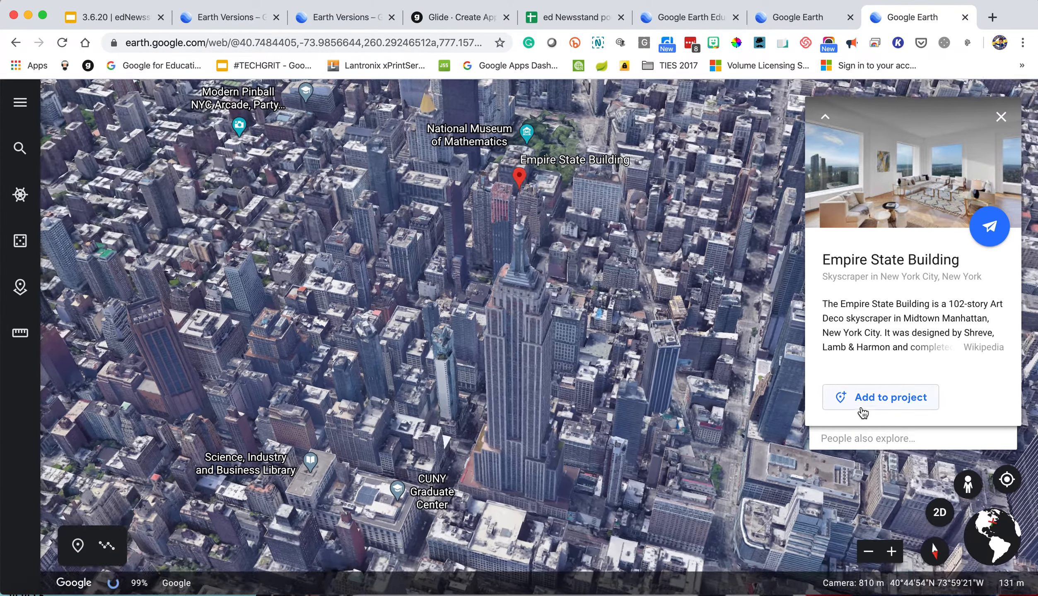
left_click(874, 398)
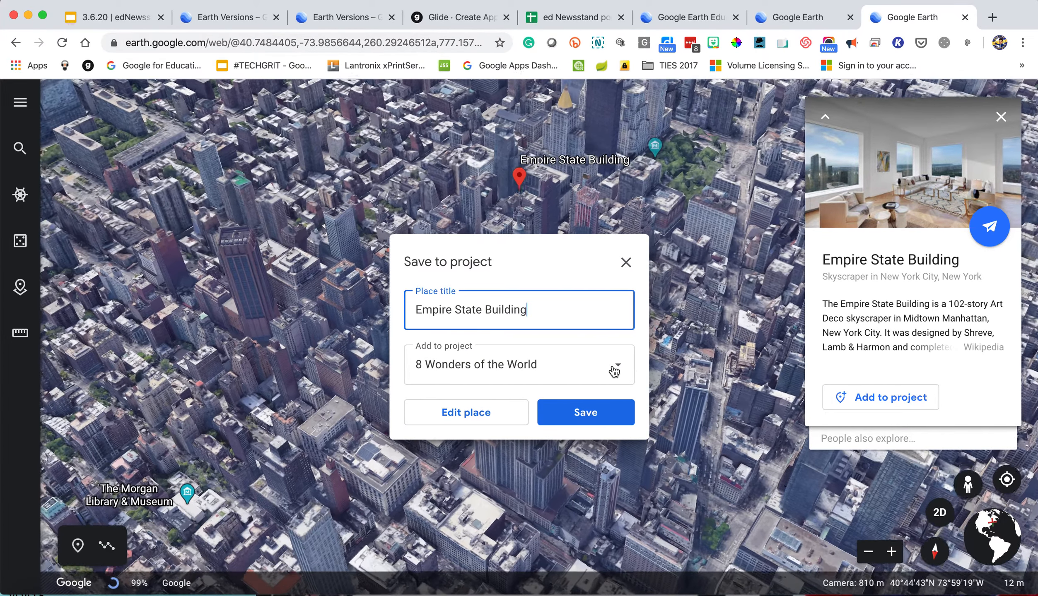
left_click(612, 366)
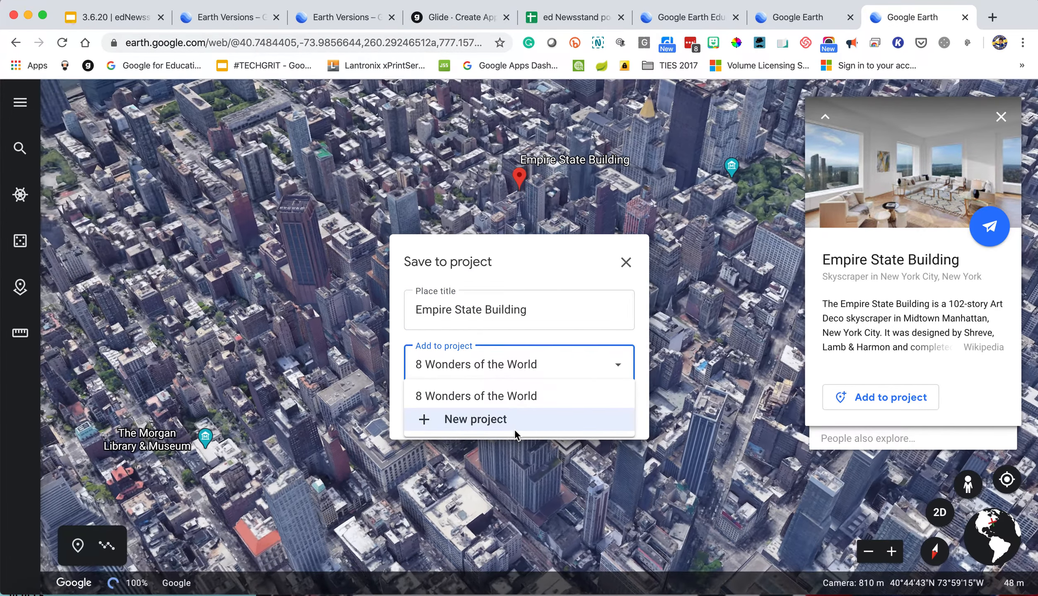
left_click(514, 428)
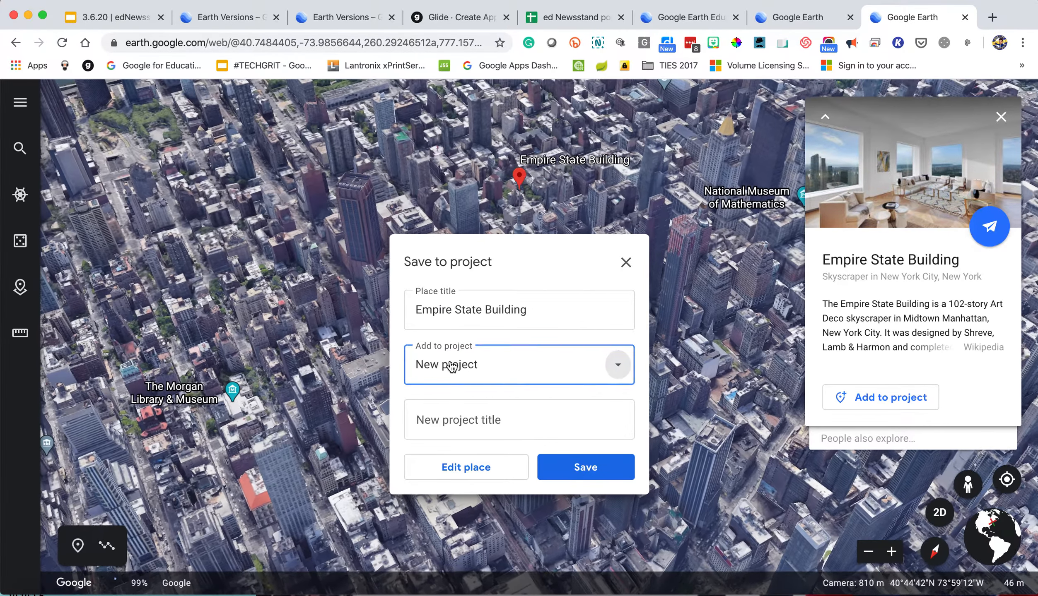
left_click(450, 364)
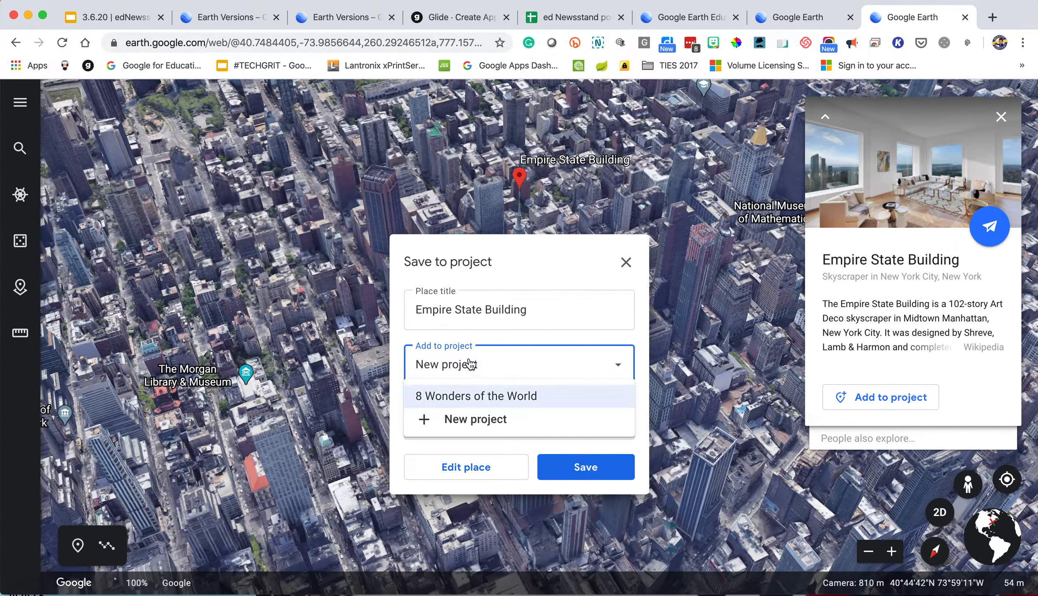
left_click(469, 362)
left_click(559, 414)
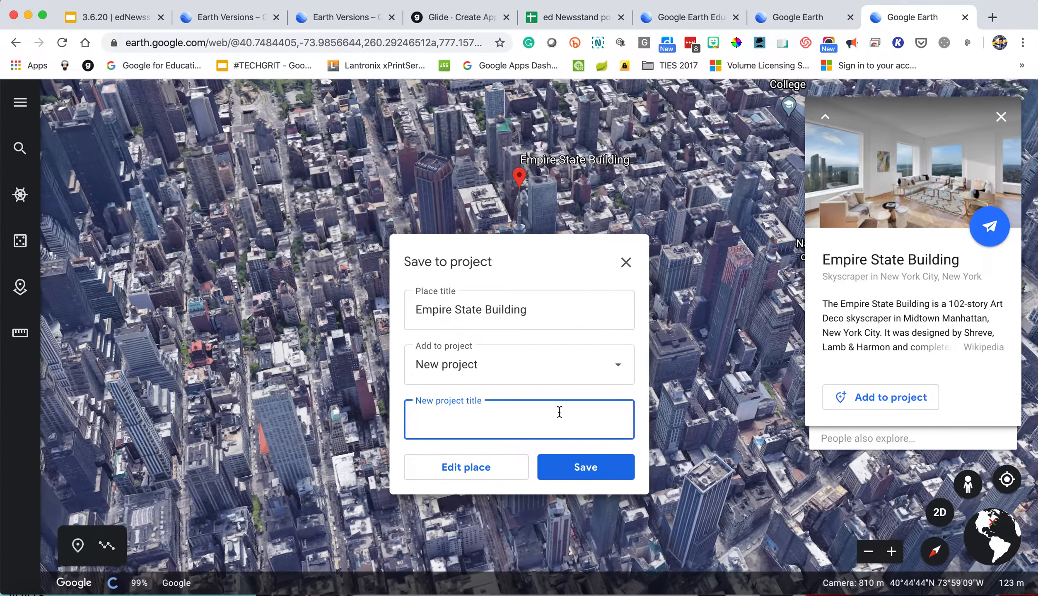
type("Video Demo")
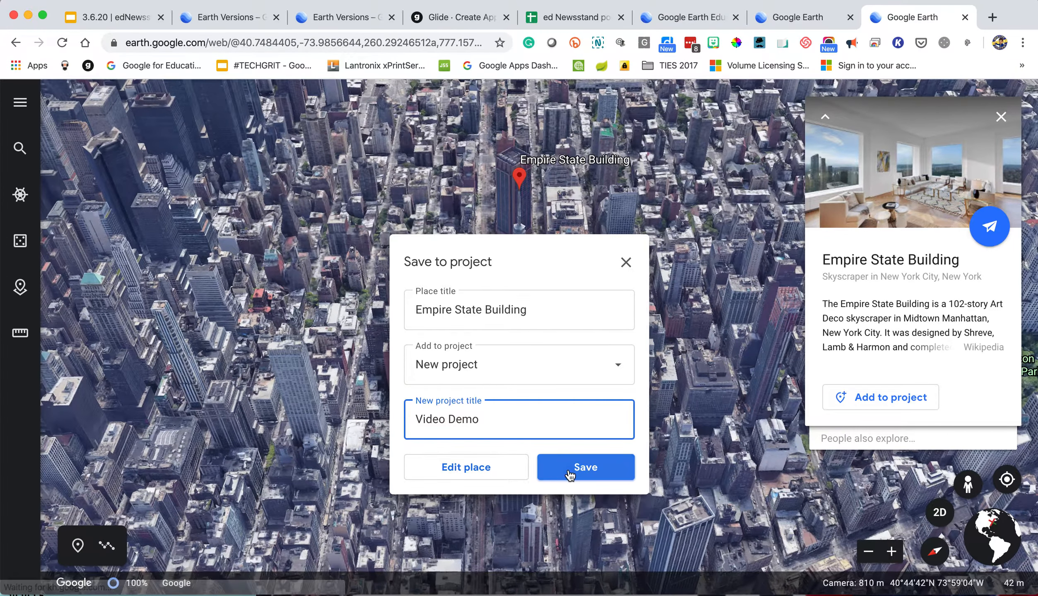
left_click(569, 473)
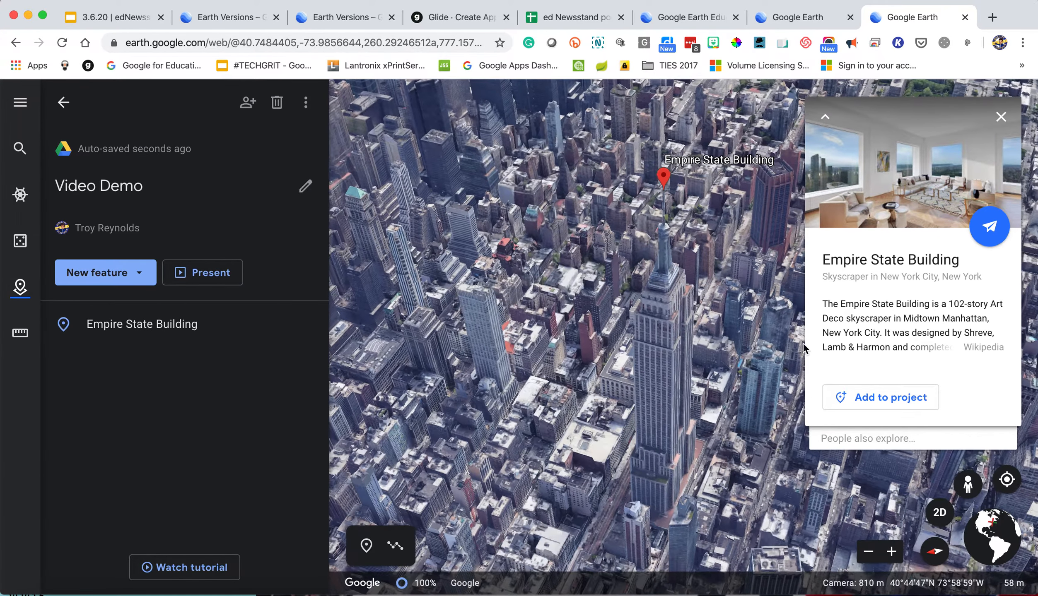
left_click(1001, 117)
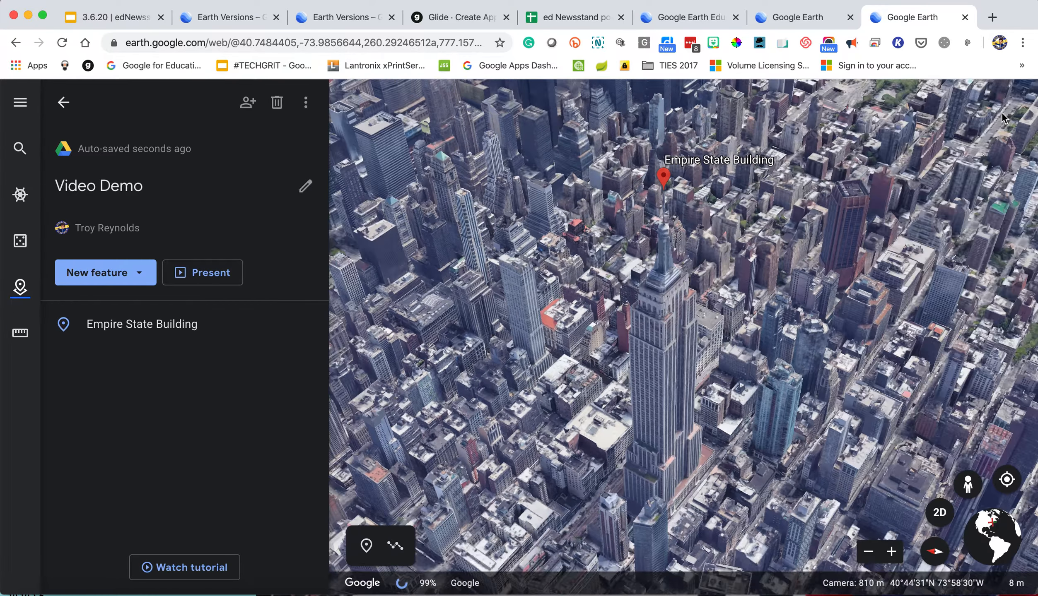
Step: View the Empire State Building area from directly above in 2D, zoomed out, and return to the 3D view
key("o")
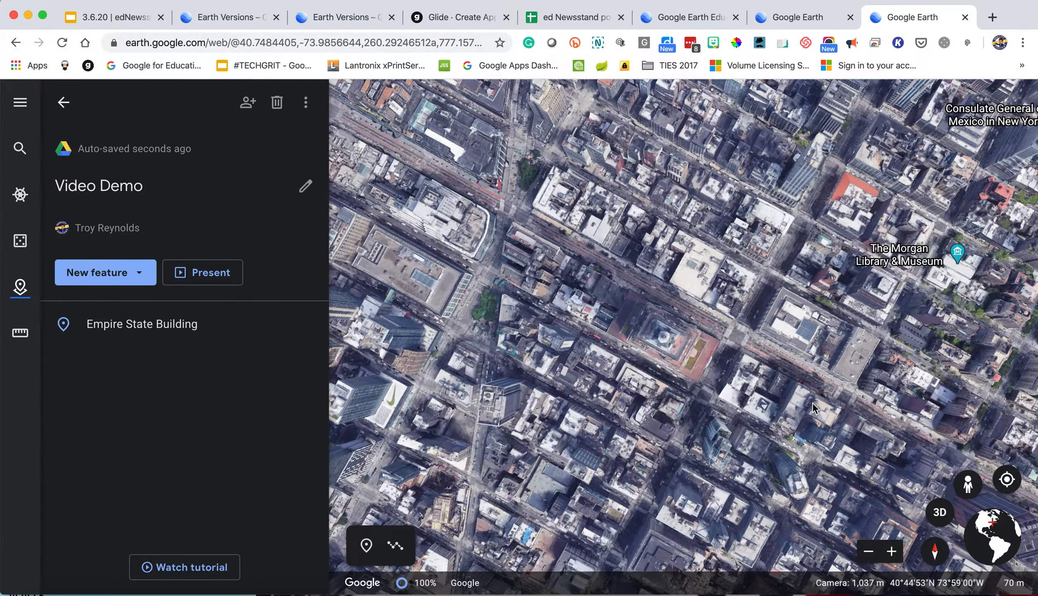
scroll(813, 403, "down", 3)
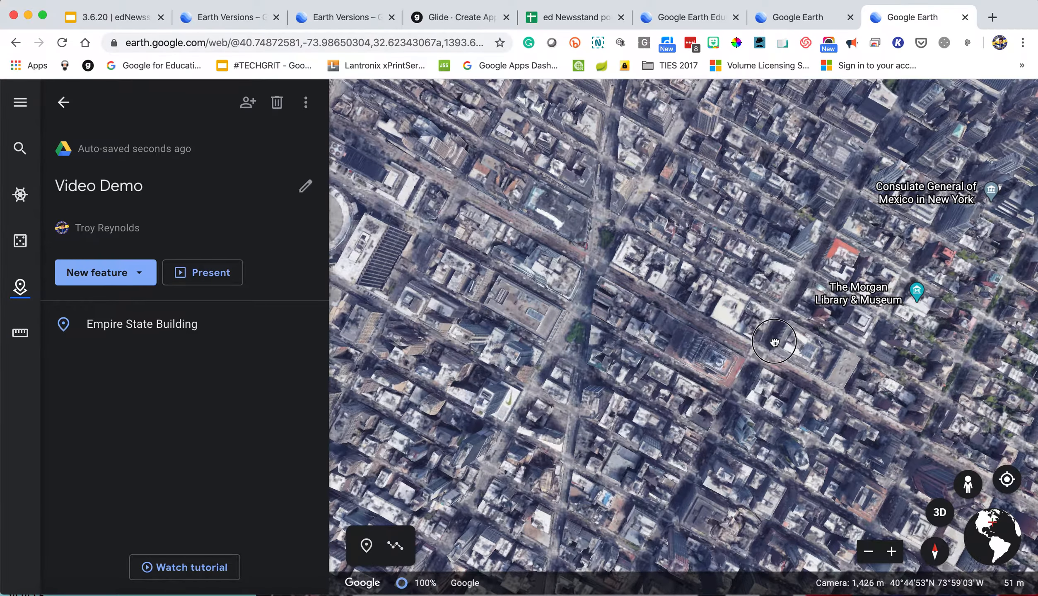
left_click_drag(774, 342, 771, 339)
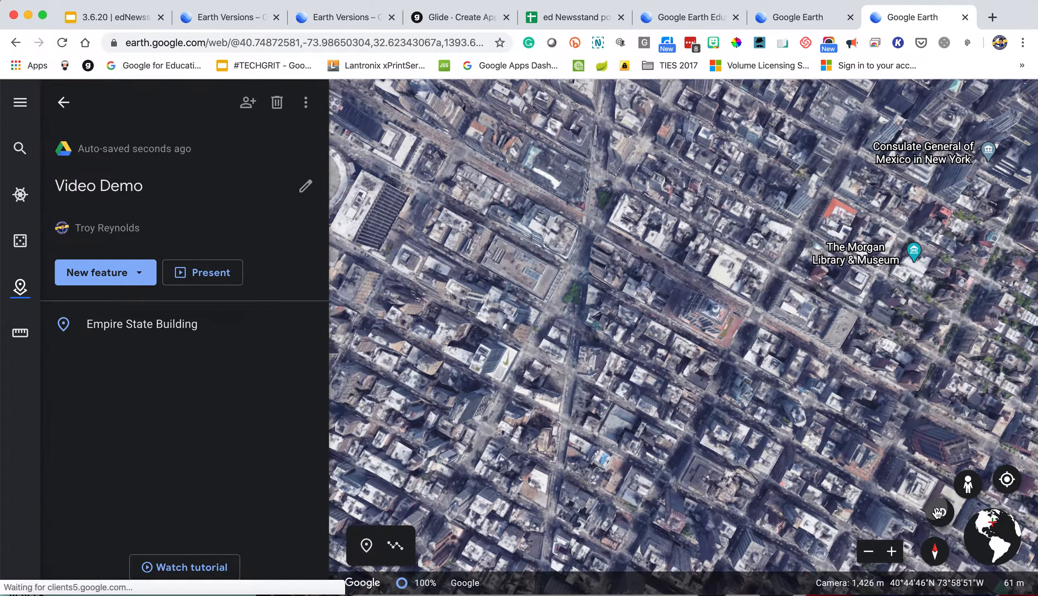
left_click(939, 513)
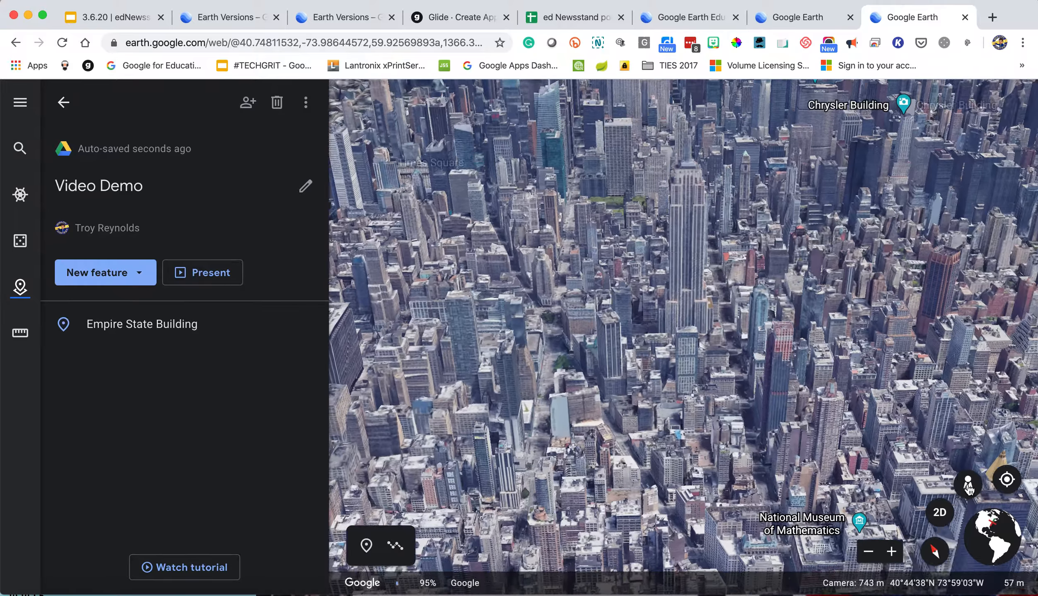
Step: Enter Street View at a photo sphere near the Empire State Building and look around at the tower
left_click(968, 485)
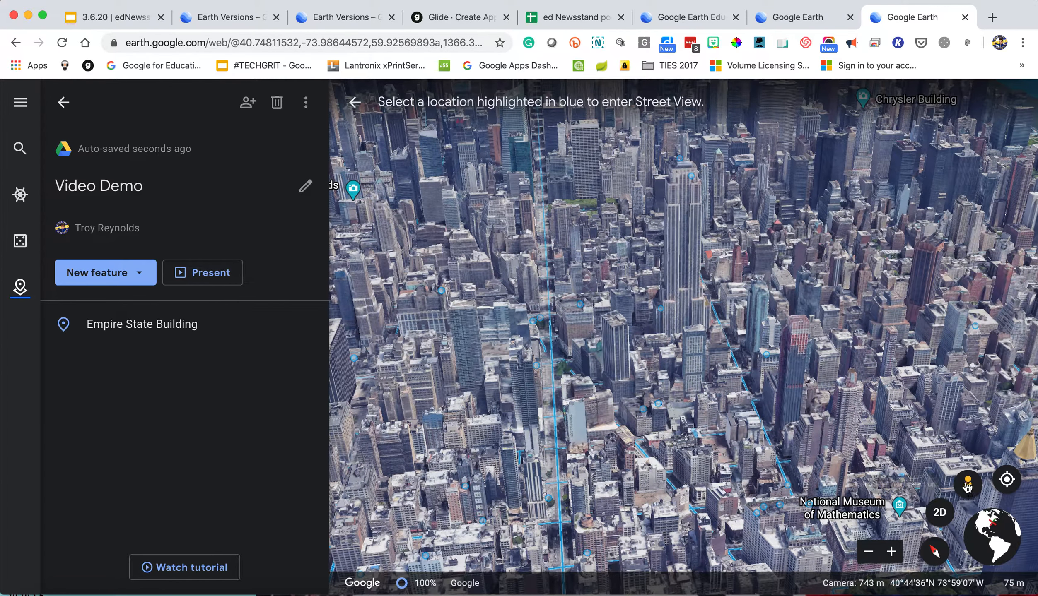
left_click(659, 403)
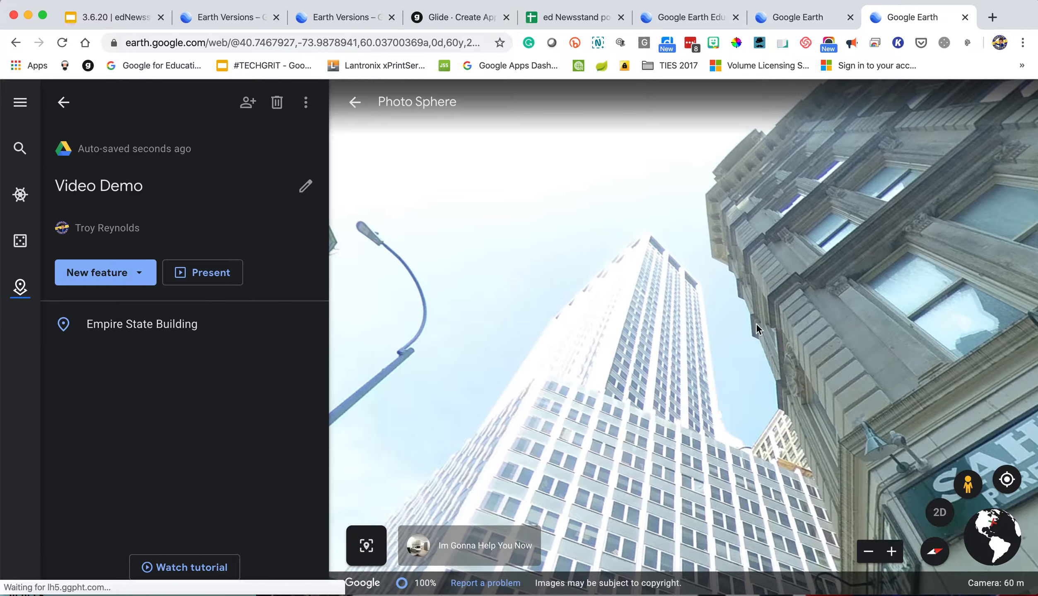
left_click_drag(732, 343, 776, 265)
left_click_drag(681, 331, 698, 260)
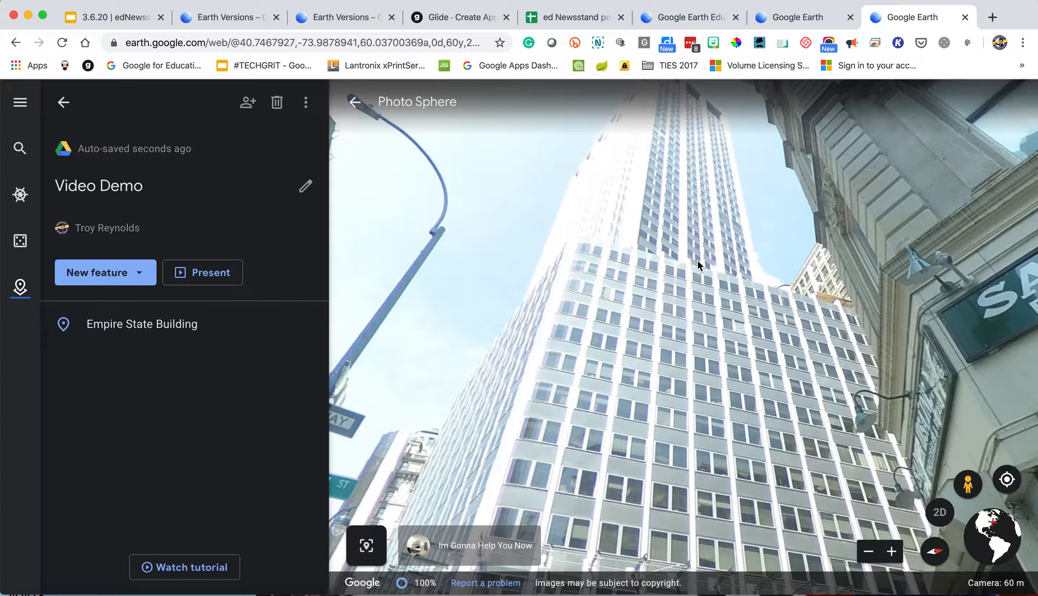
Step: Search for "golden gate bridge" and examine the bridge on the map
left_click(22, 153)
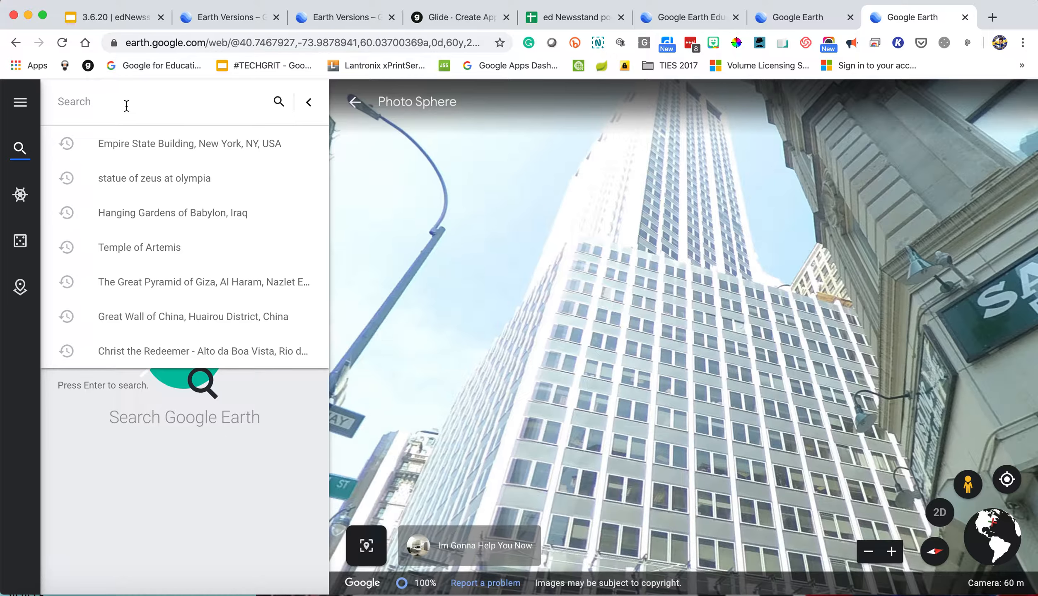
type("golden ga")
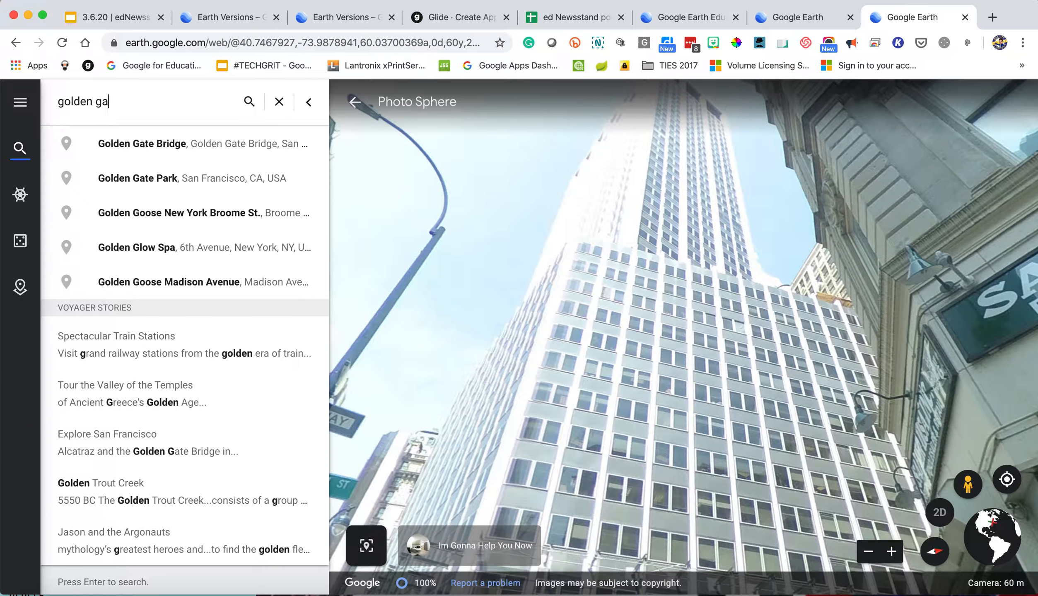
type("te bridge")
key("Return")
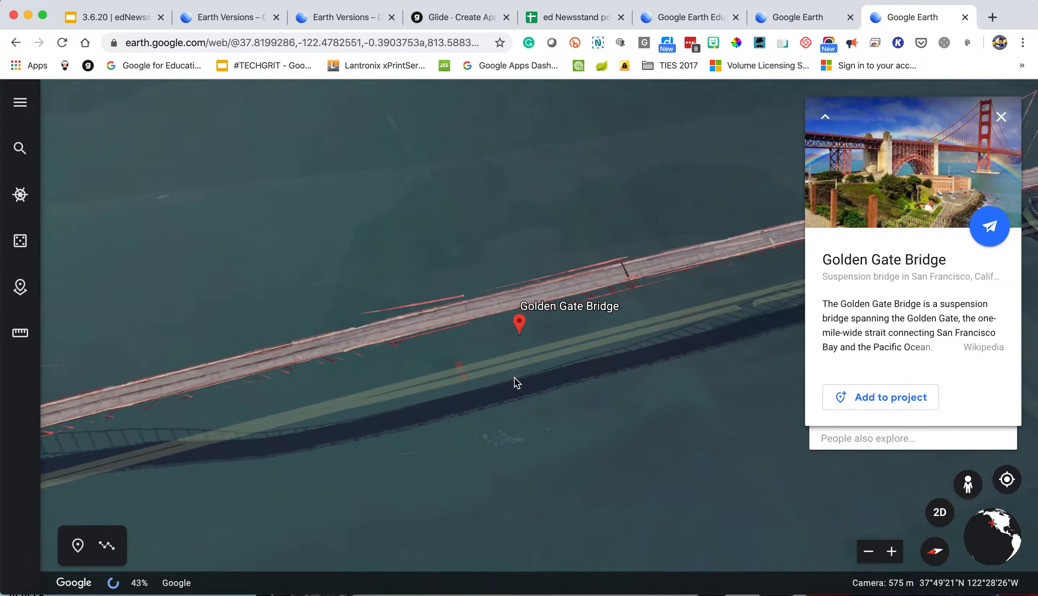
left_click(514, 385)
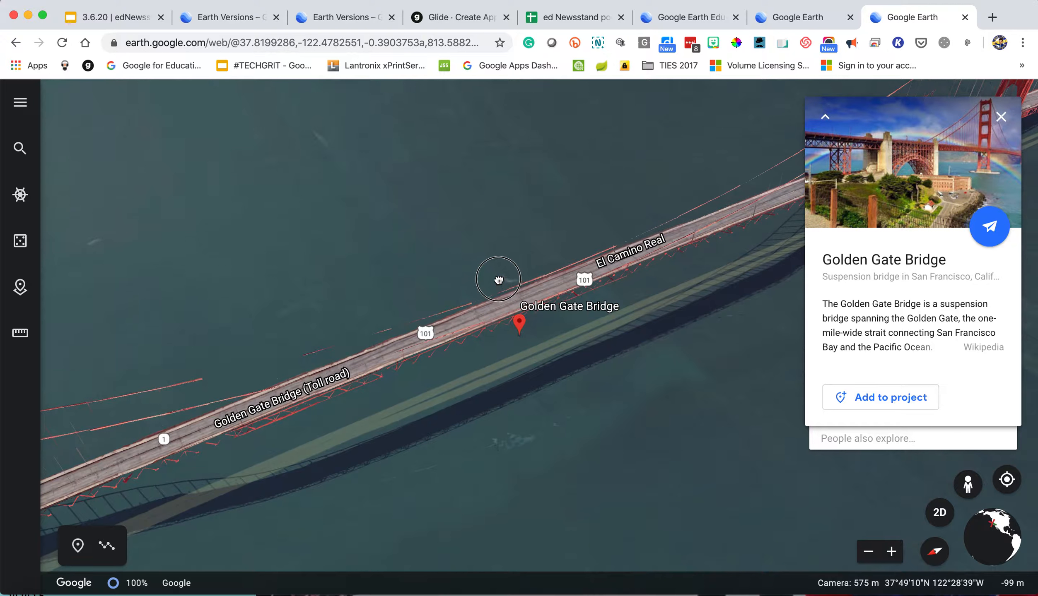
left_click_drag(498, 279, 518, 304)
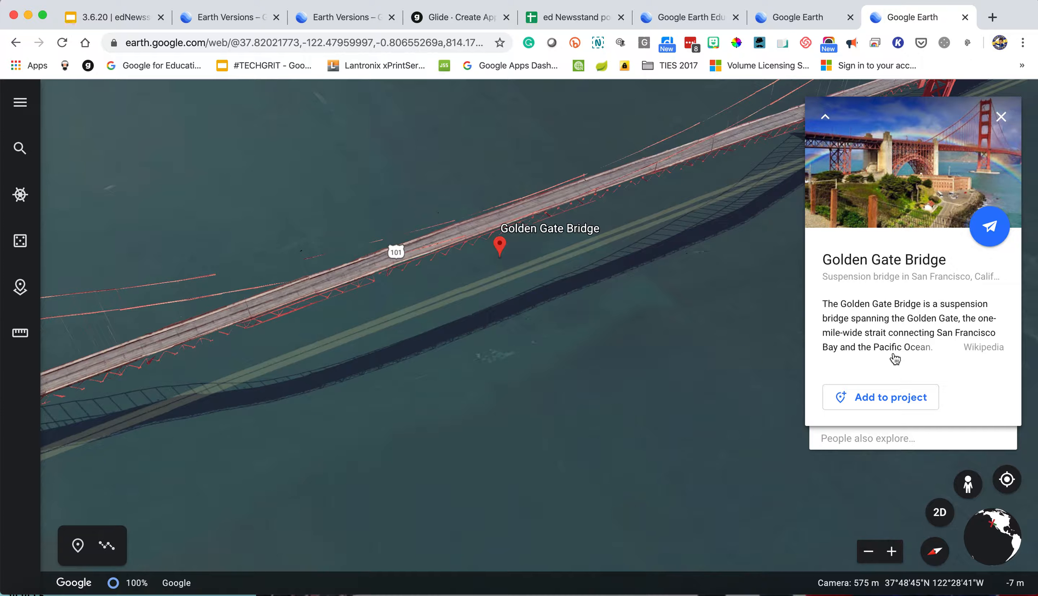
Step: Save the Golden Gate Bridge to the Video Demo project and dismiss its information card
left_click(890, 400)
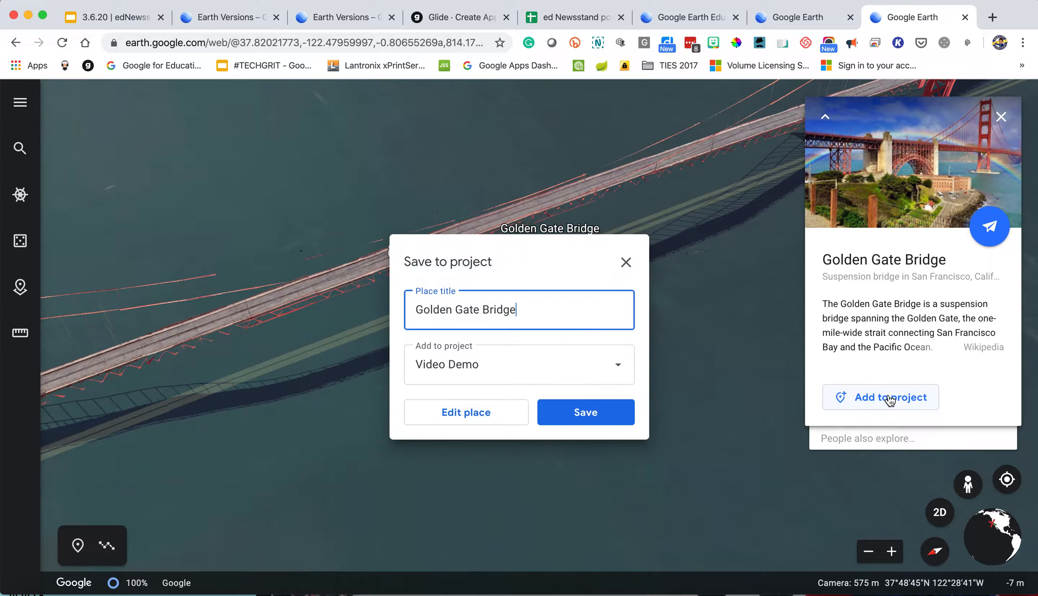
left_click(591, 425)
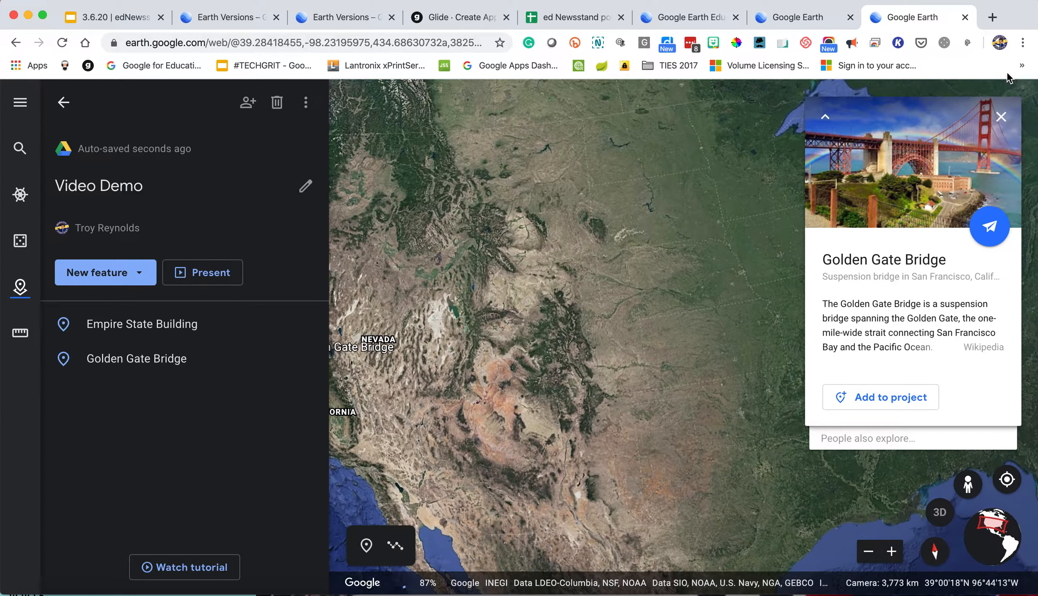
left_click(1001, 116)
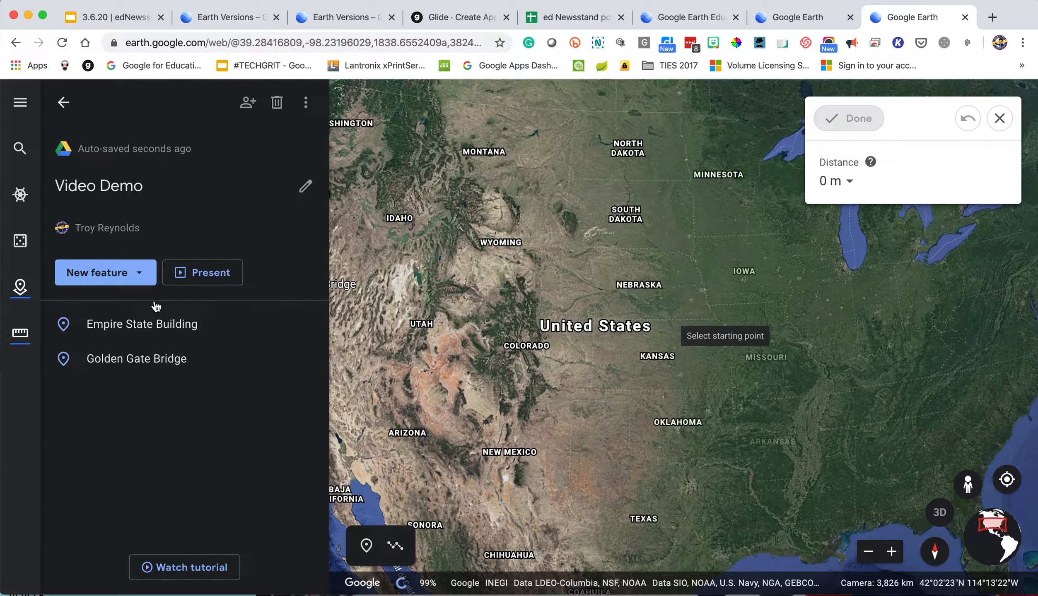
Step: Measure the distance from the Empire State Building to the Golden Gate Bridge and close the measurement
scroll(507, 409, "up", 3)
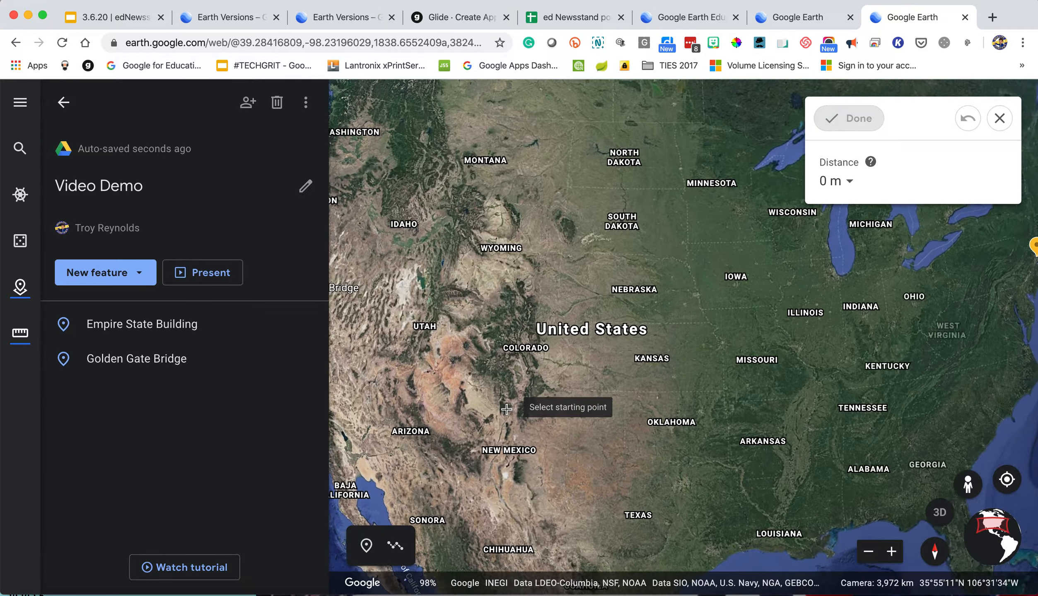
scroll(506, 409, "down", 2)
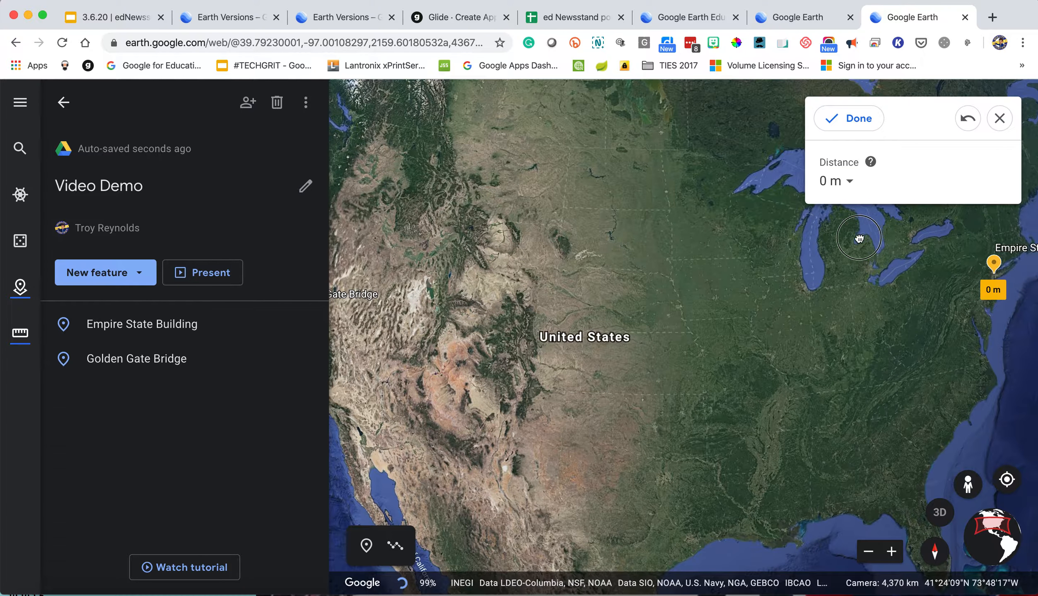
left_click_drag(859, 239, 696, 214)
scroll(825, 236, "up", 2)
left_click_drag(594, 251, 850, 294)
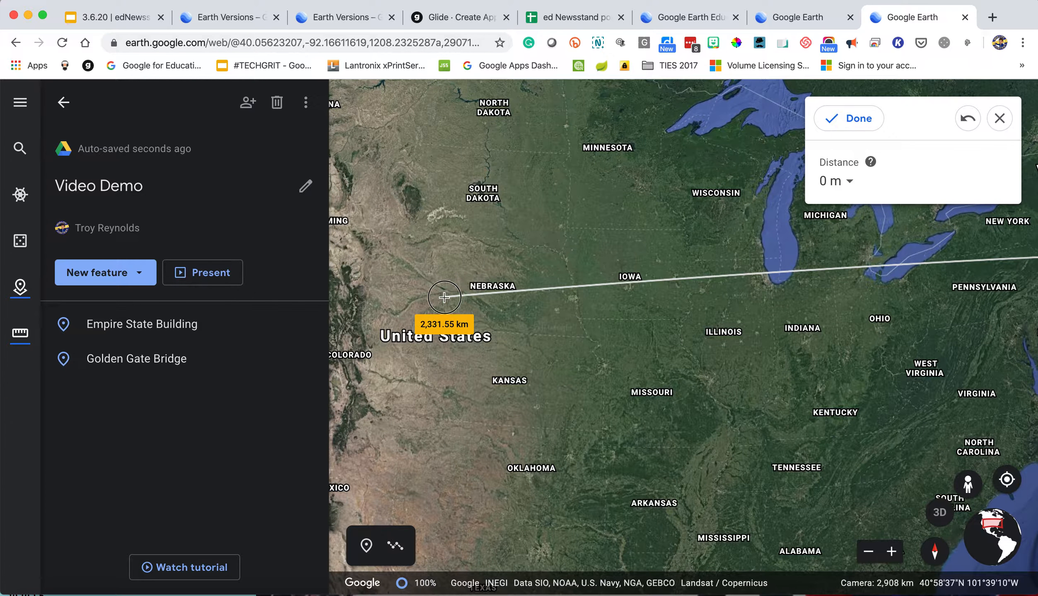
left_click_drag(579, 304, 679, 302)
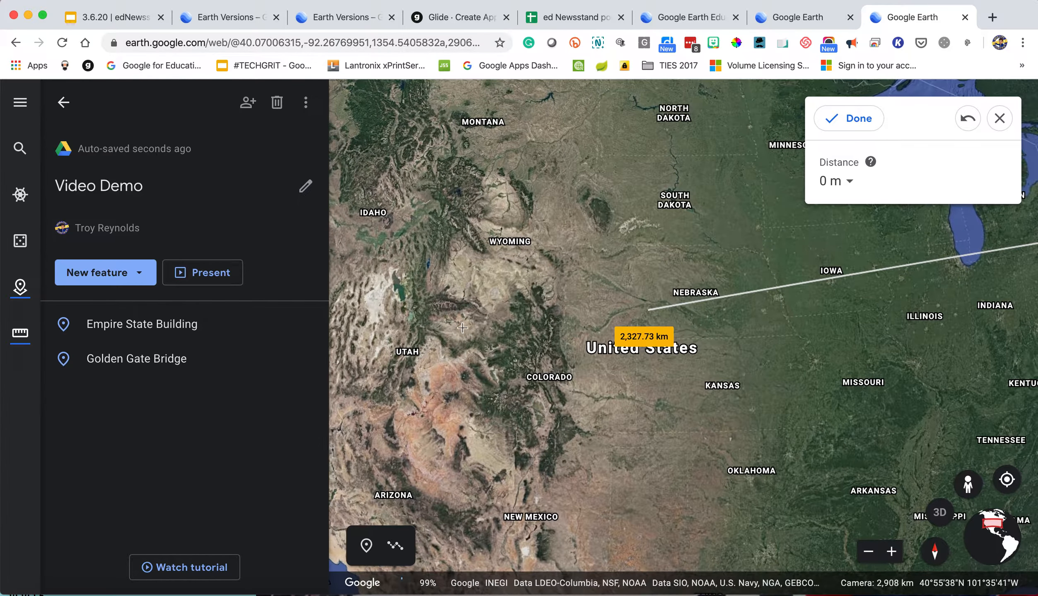
left_click_drag(493, 335, 637, 335)
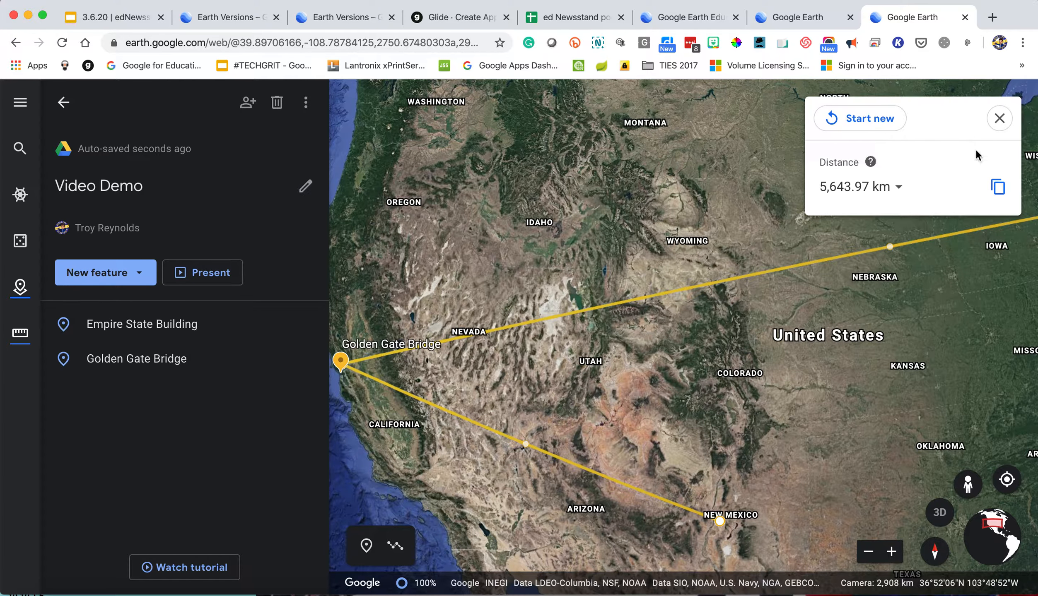
left_click(1000, 120)
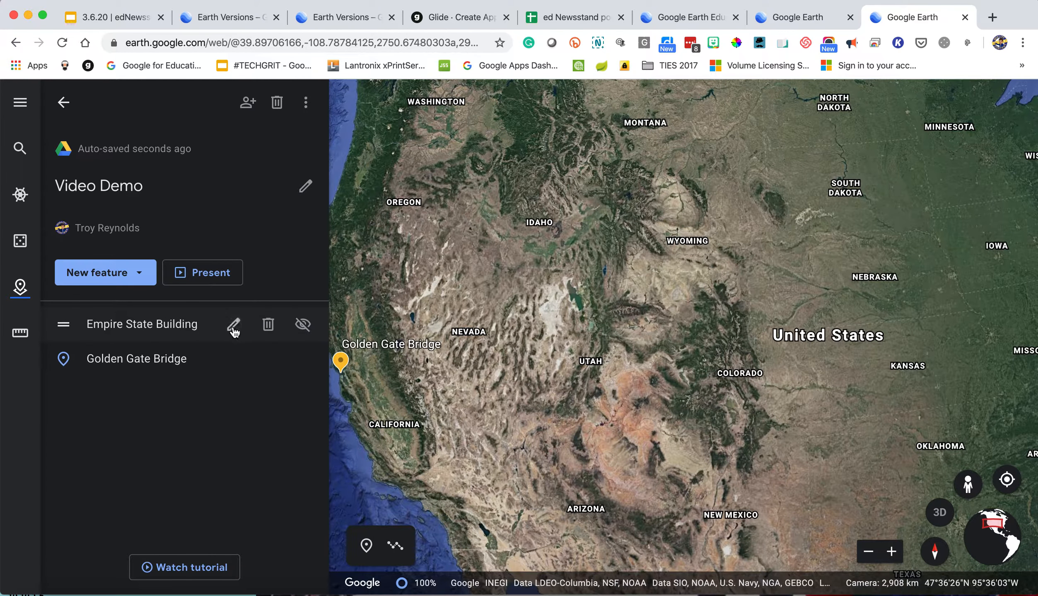
Step: Replace the Google-provided information on the Empire State Building placemark with custom content and capture a close 3D view of the tower
left_click(233, 326)
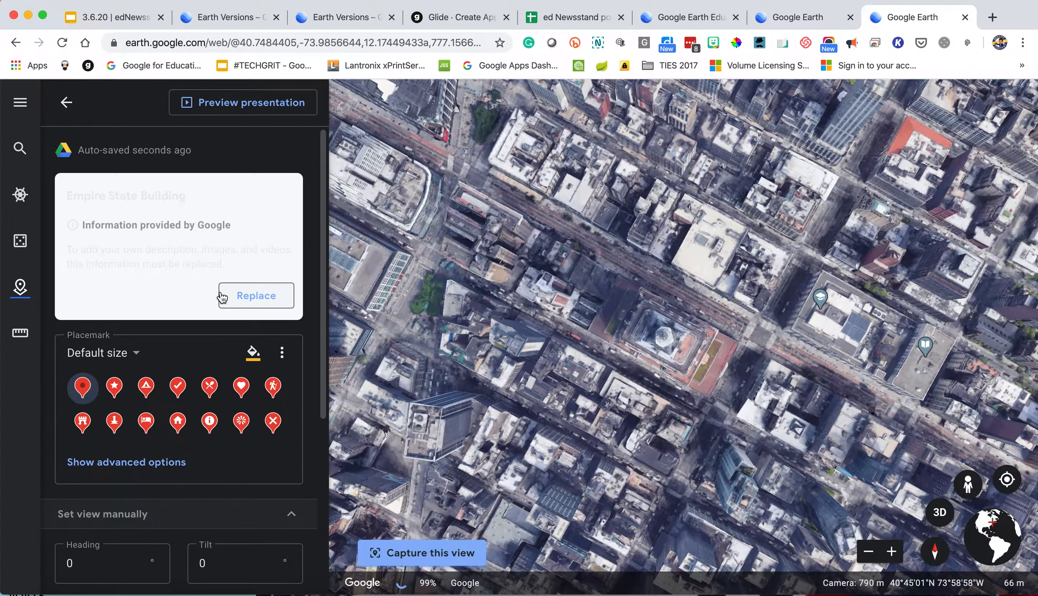
left_click(223, 297)
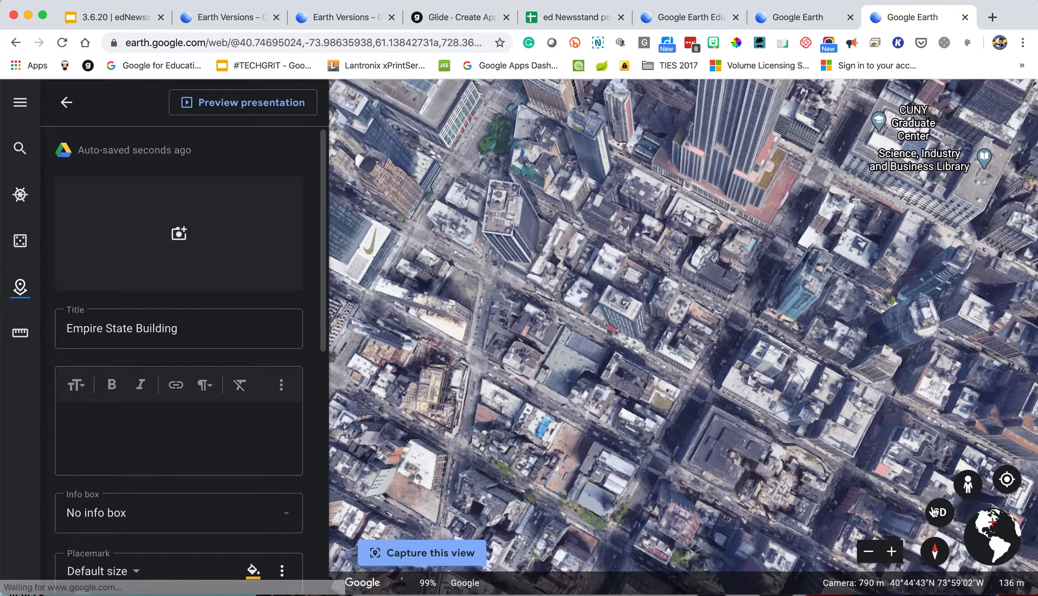
left_click(937, 513)
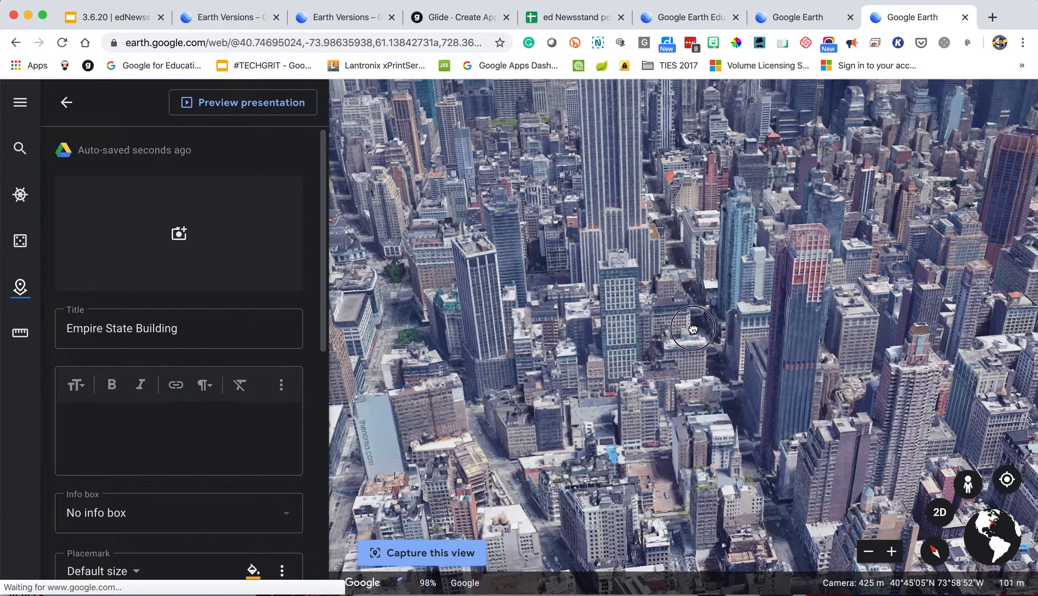
left_click_drag(675, 213, 617, 265)
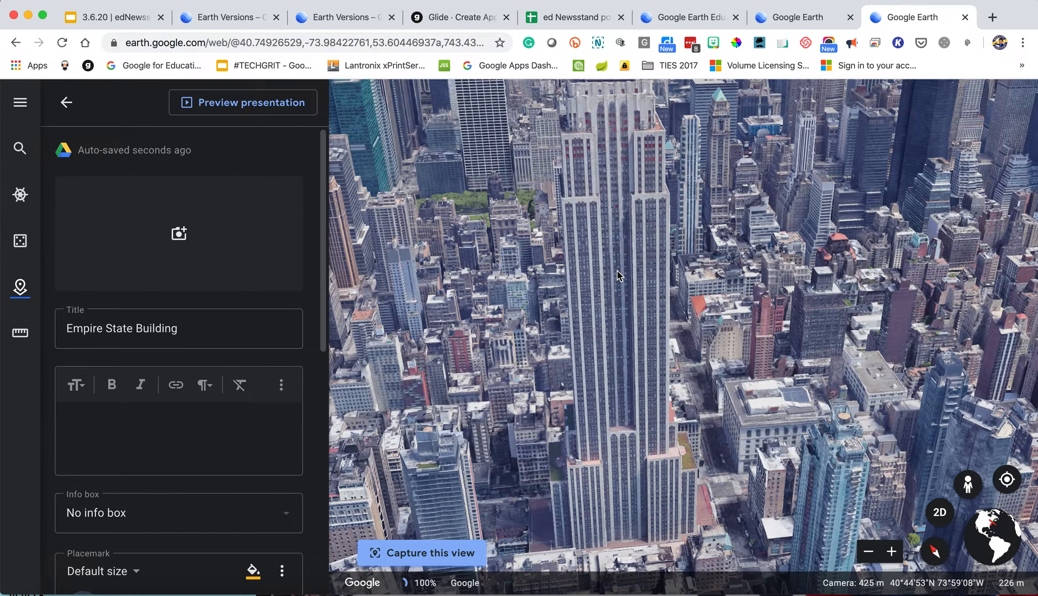
left_click(418, 554)
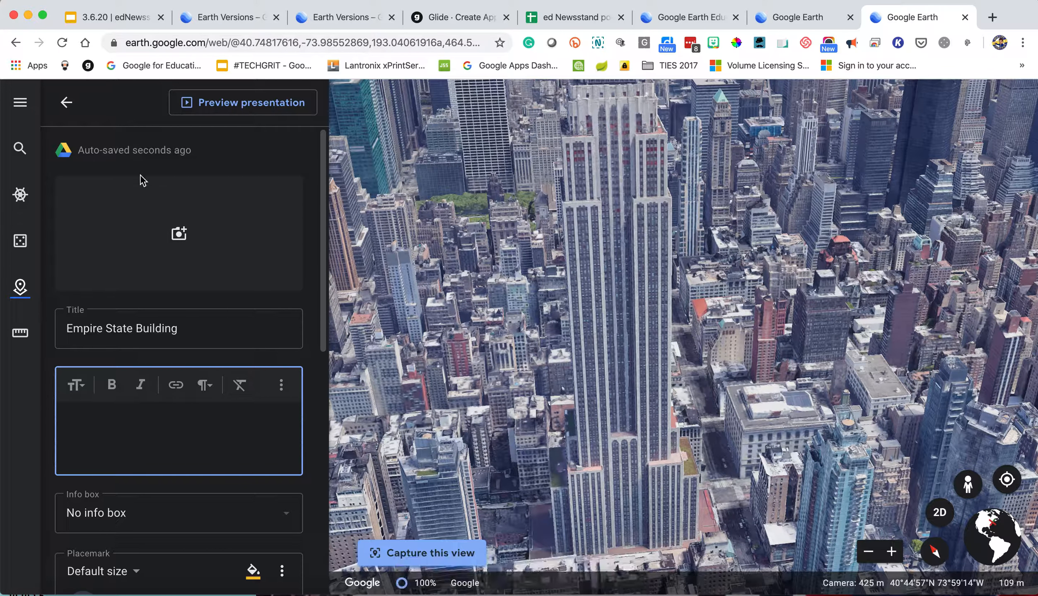
Step: Search Google Images for "empire state building" and add the blue-and-purple night skyline photo to the Empire State Building placemark
left_click(178, 234)
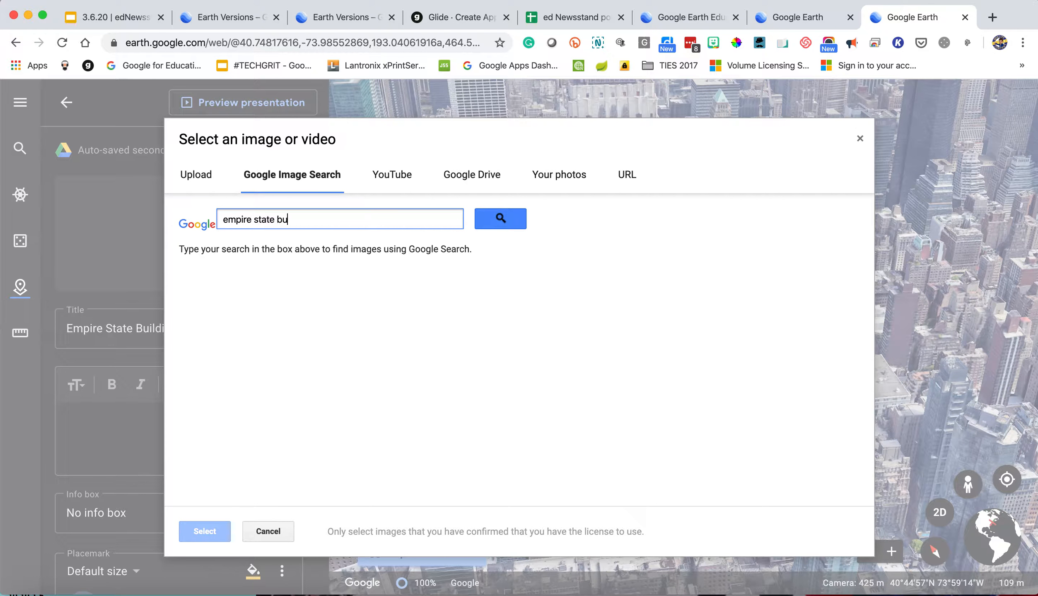
left_click(506, 226)
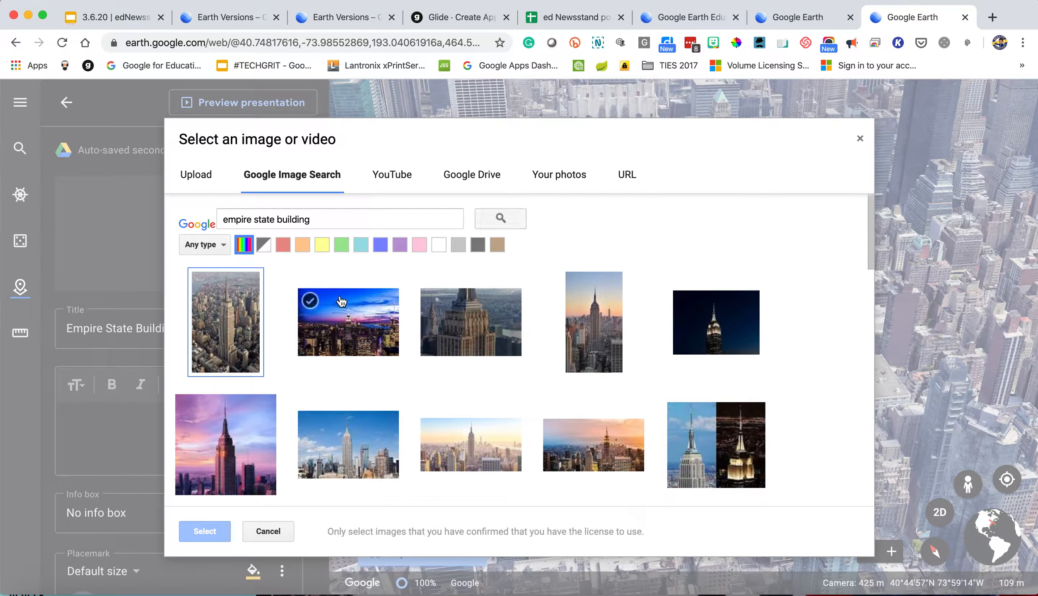
left_click(347, 318)
left_click(254, 330)
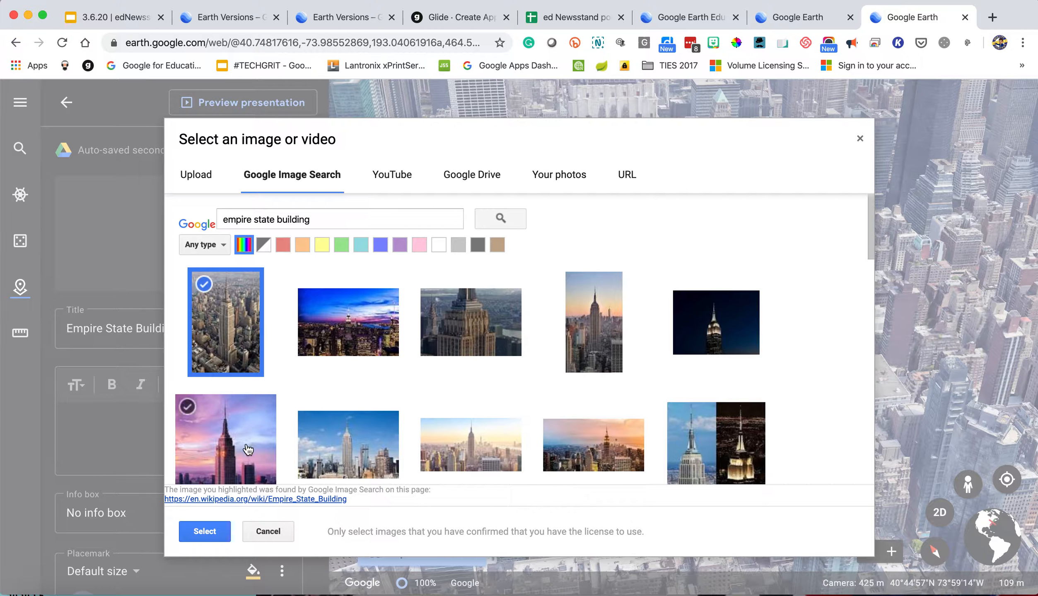
left_click(249, 451)
left_click(338, 309)
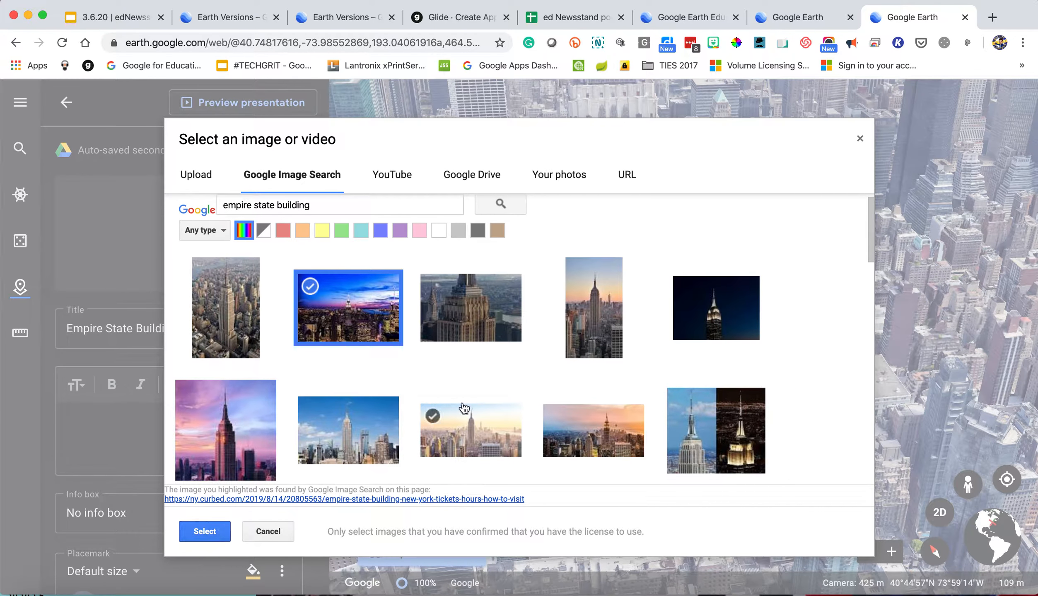
left_click(202, 432)
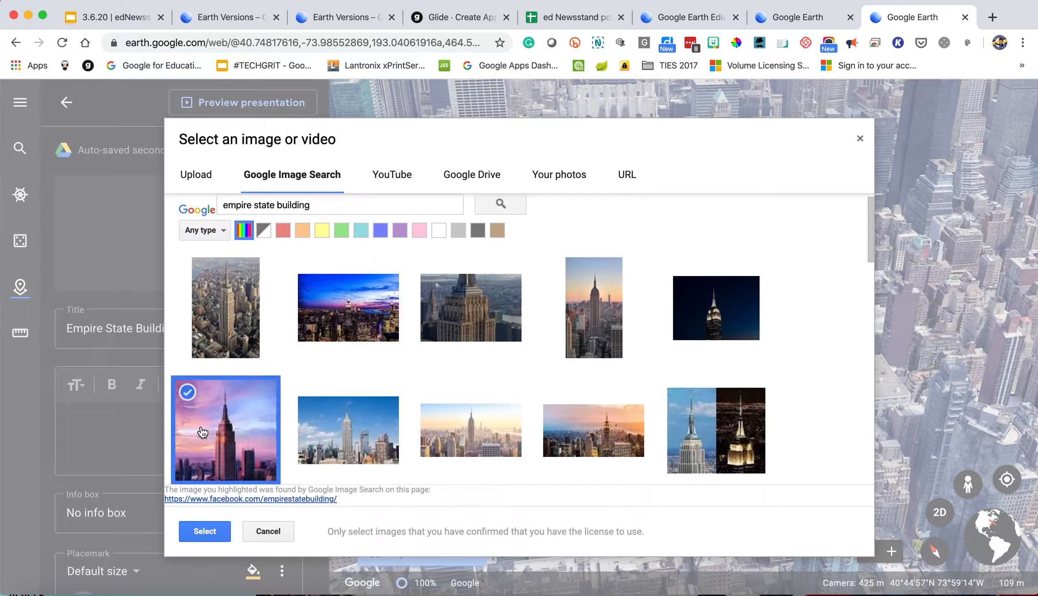
left_click(364, 320)
left_click(214, 534)
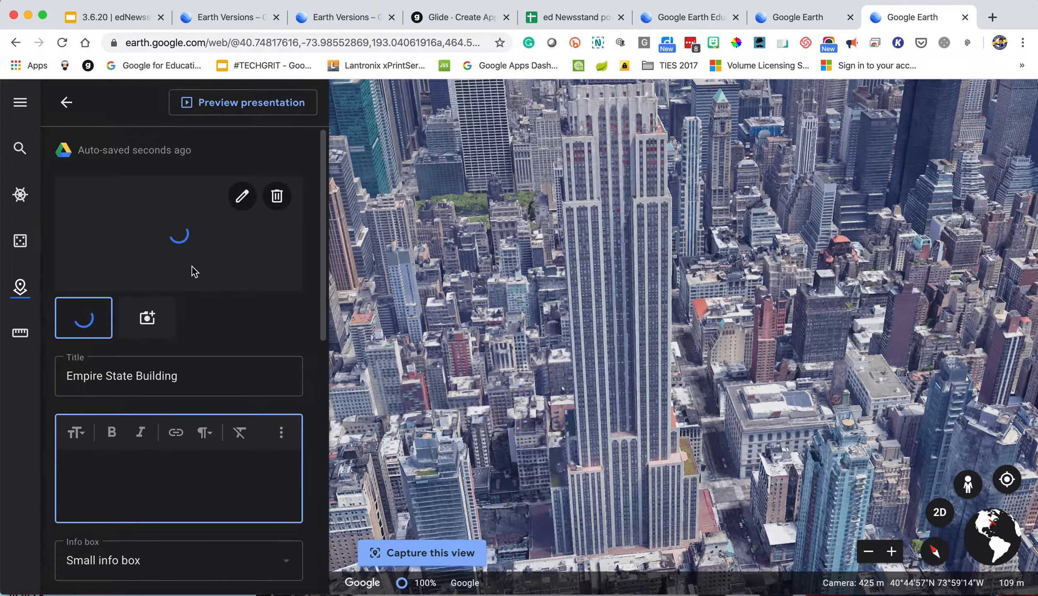
Step: Try to add the pink-and-purple sunset photo of the tower as a second placemark image
left_click(146, 319)
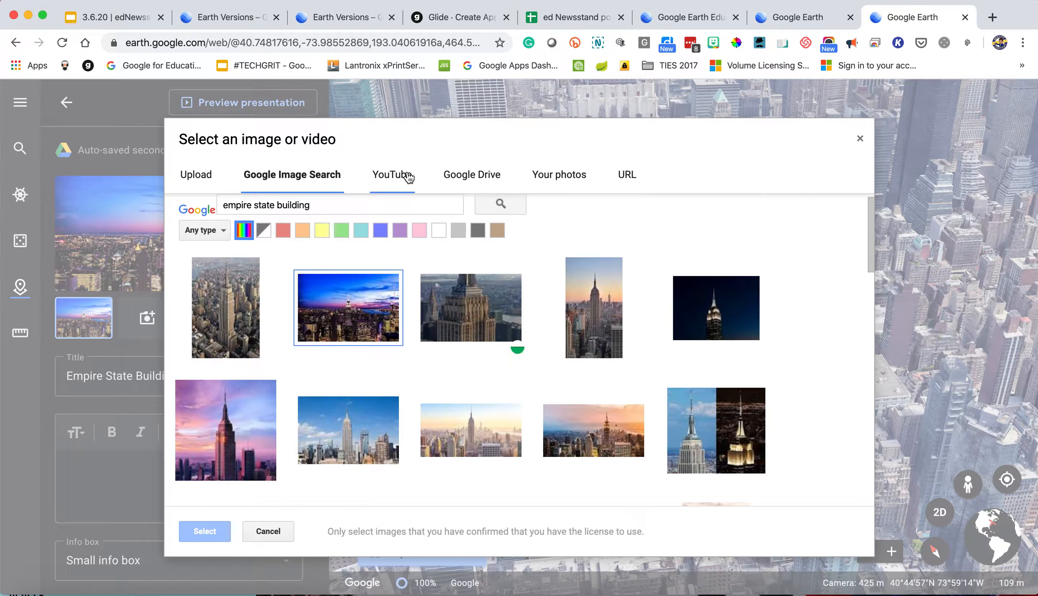
left_click(228, 416)
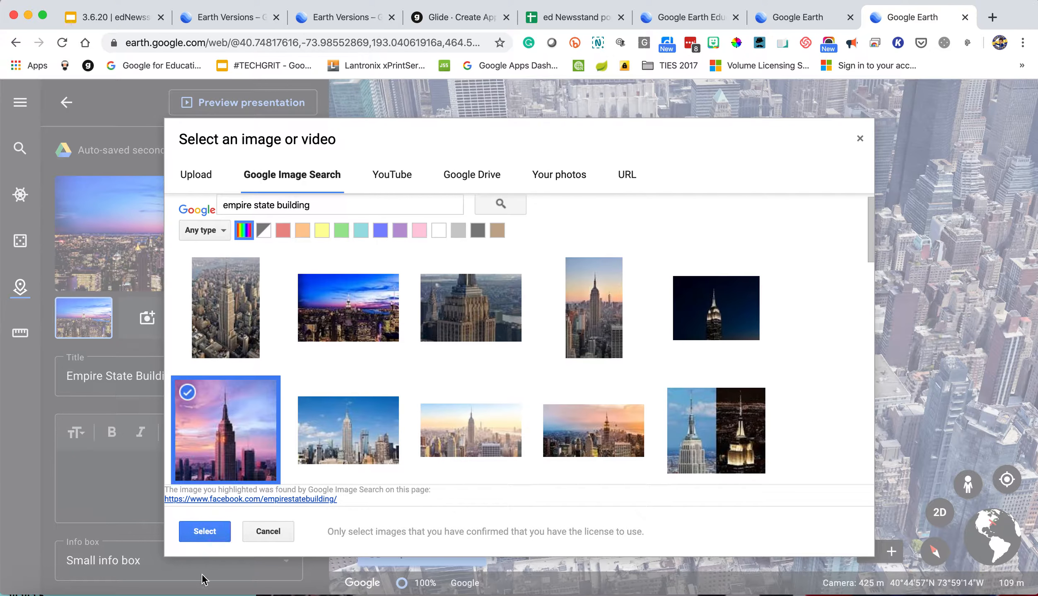
left_click(200, 532)
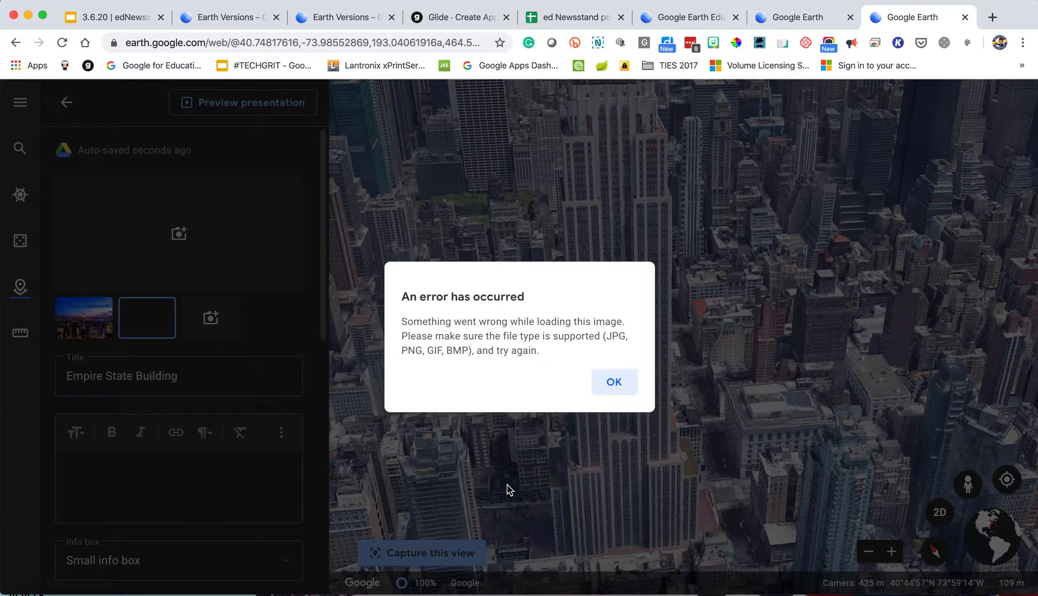
left_click(612, 381)
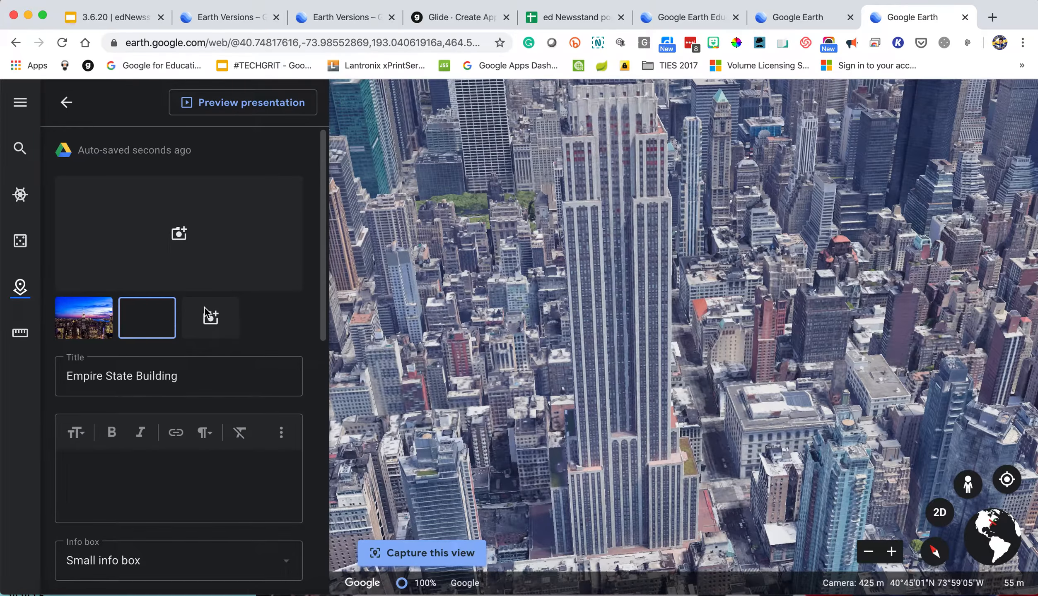
Step: Try to add the pale, hazy skyline photo as another image on the Empire State Building placemark
left_click(210, 315)
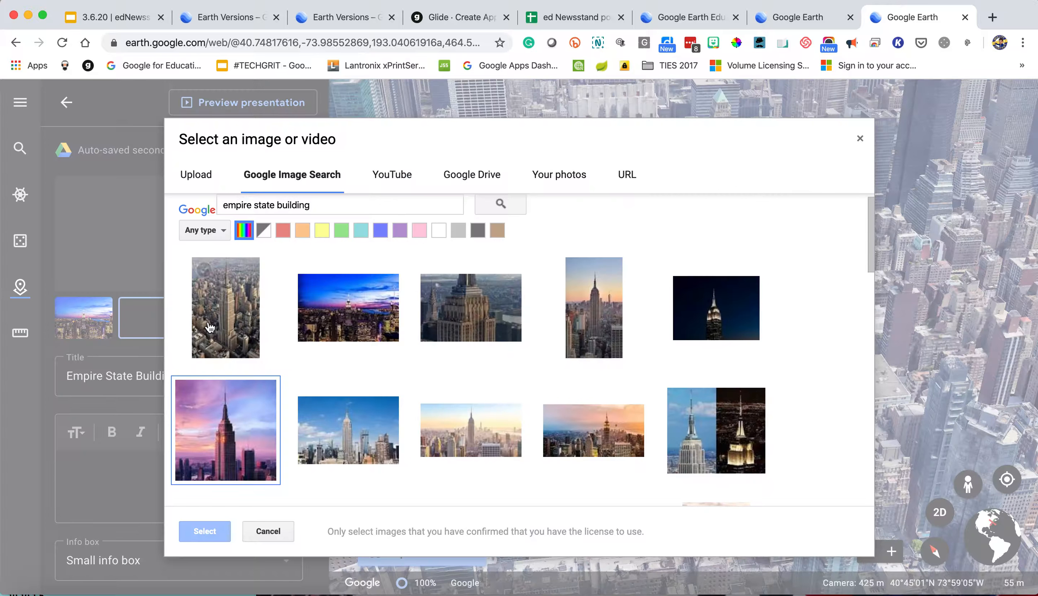
left_click(491, 443)
left_click(207, 532)
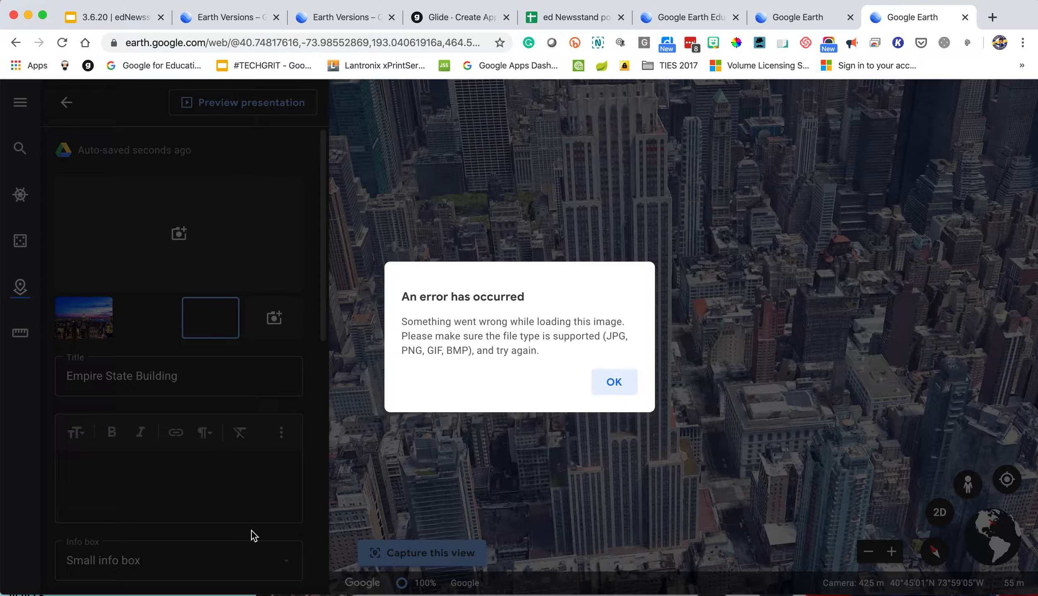
left_click(614, 381)
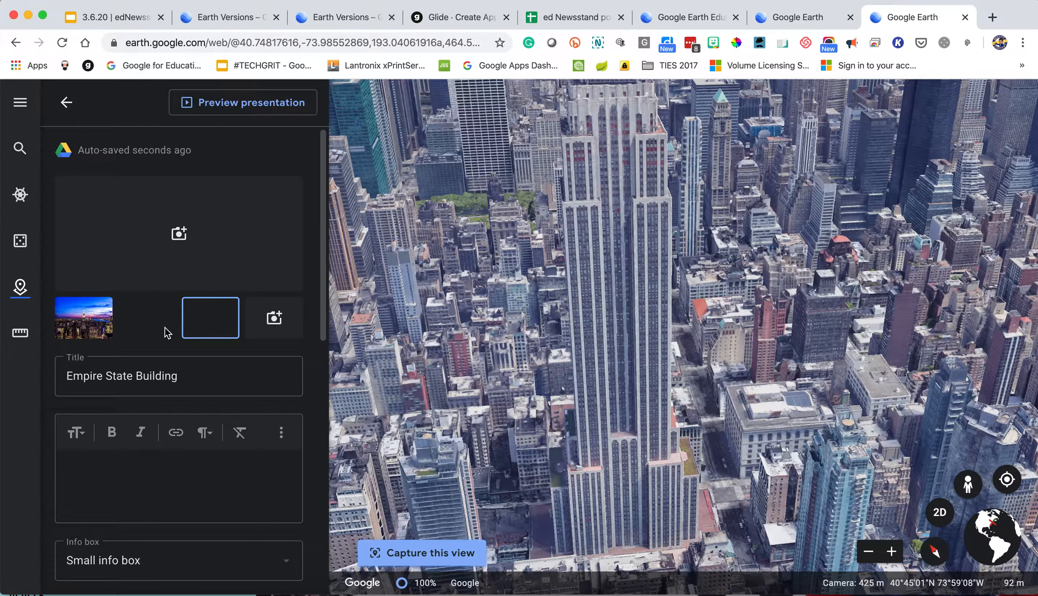
Step: Enter the description "Located in New York." for the Empire State Building and set it to use a Large info box
left_click(170, 490)
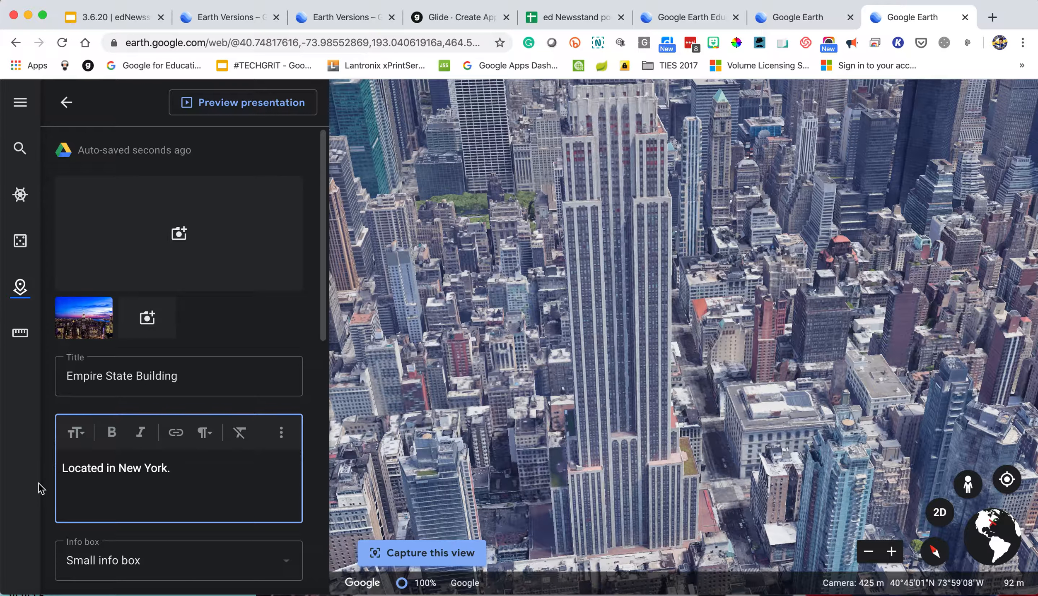
left_click(139, 571)
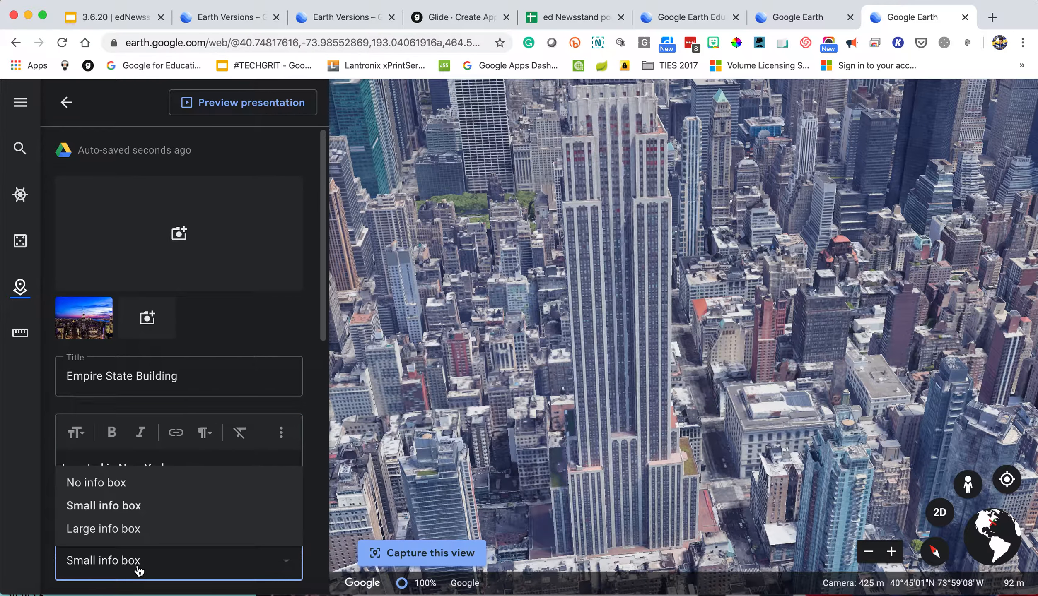
left_click(147, 531)
Step: Examine the Empire State Building's placemark icon options and manual view settings
scroll(177, 525, "down", 3)
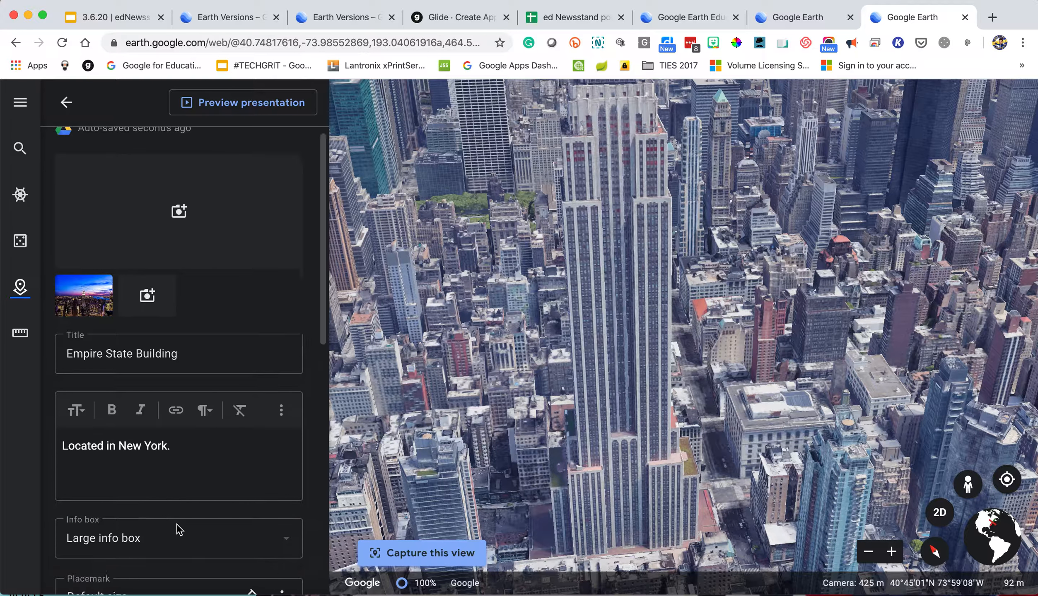
scroll(177, 525, "down", 3)
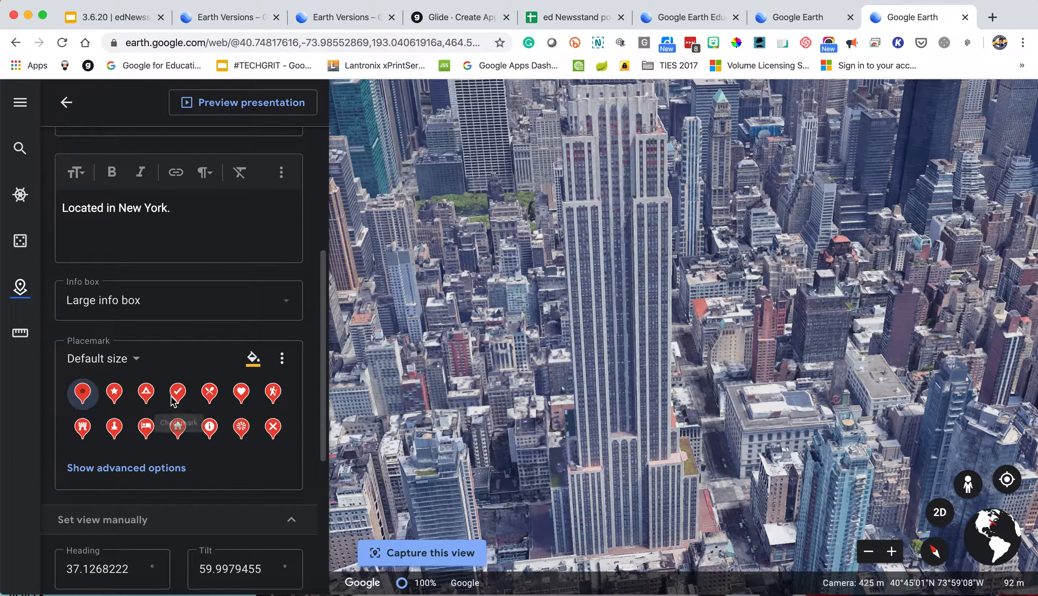
left_click(281, 358)
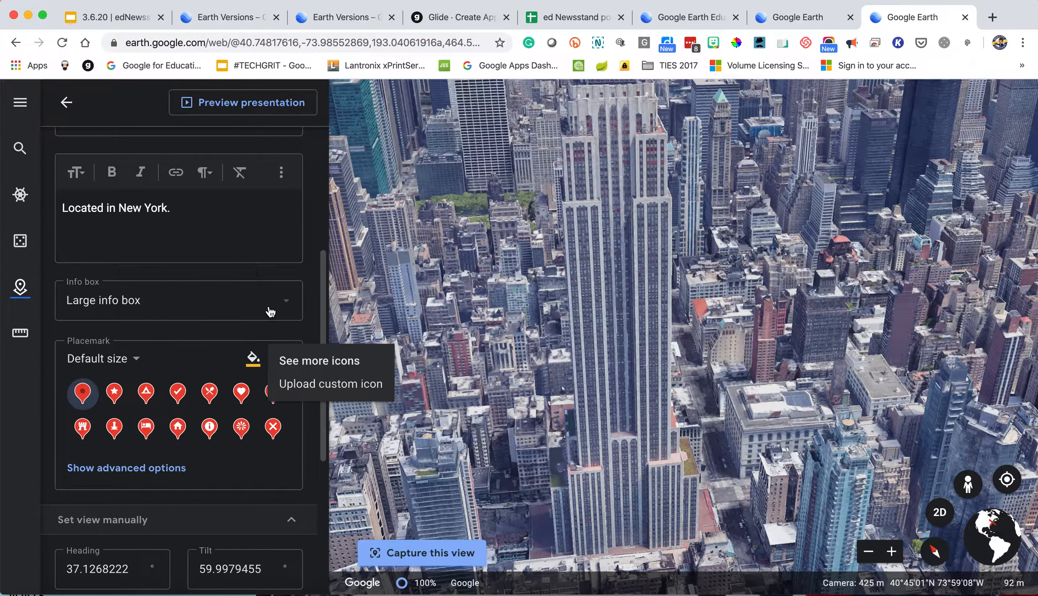
left_click(299, 335)
scroll(299, 336, "down", 6)
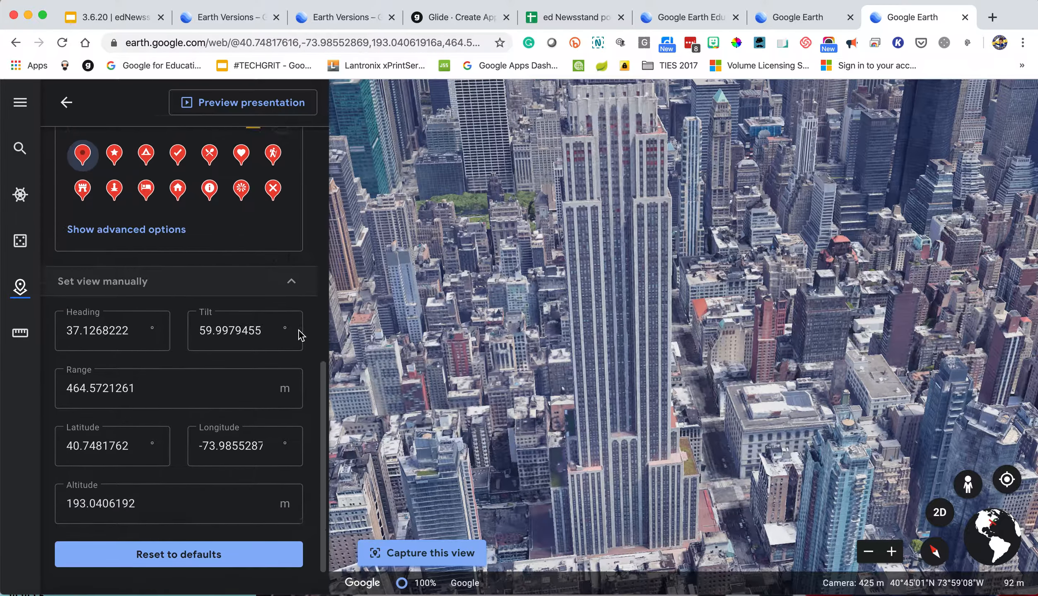
scroll(298, 331, "up", 10)
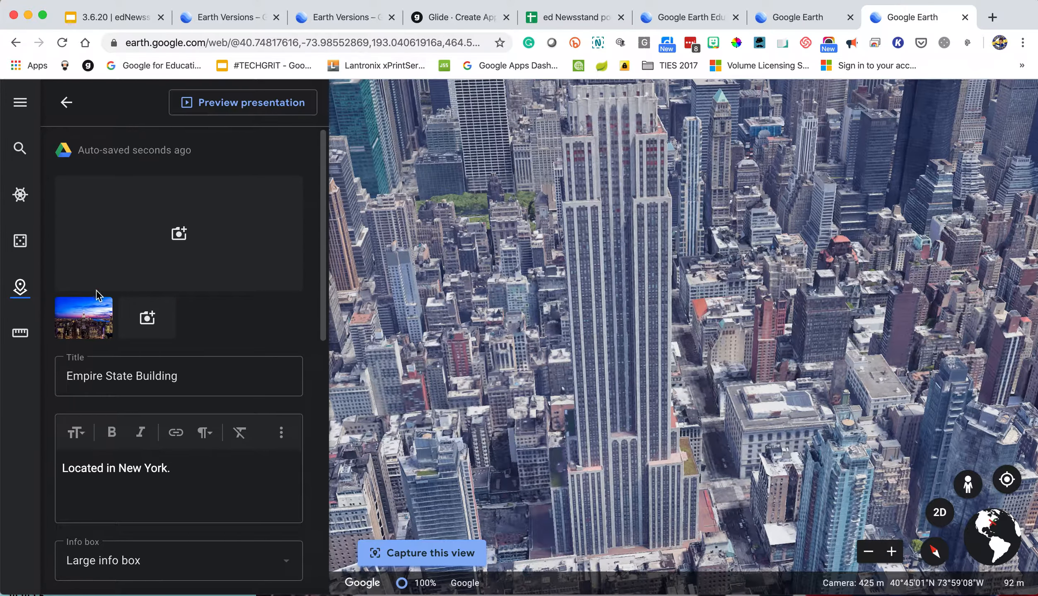
Step: Return to the Video Demo project, open the Golden Gate Bridge placemark for editing, and replace its Google-provided information with custom content
left_click(65, 104)
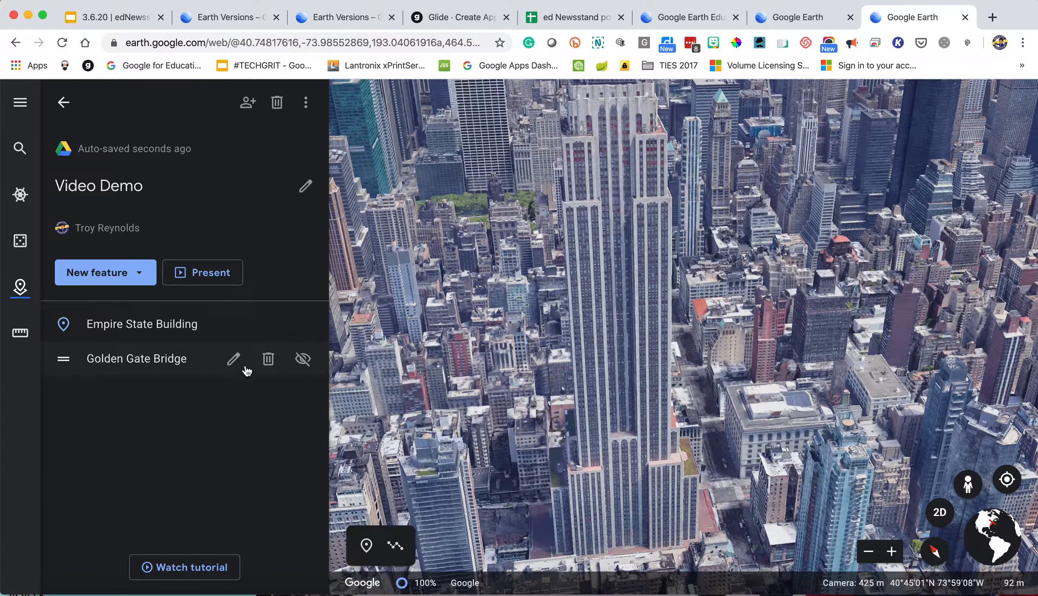
left_click(233, 360)
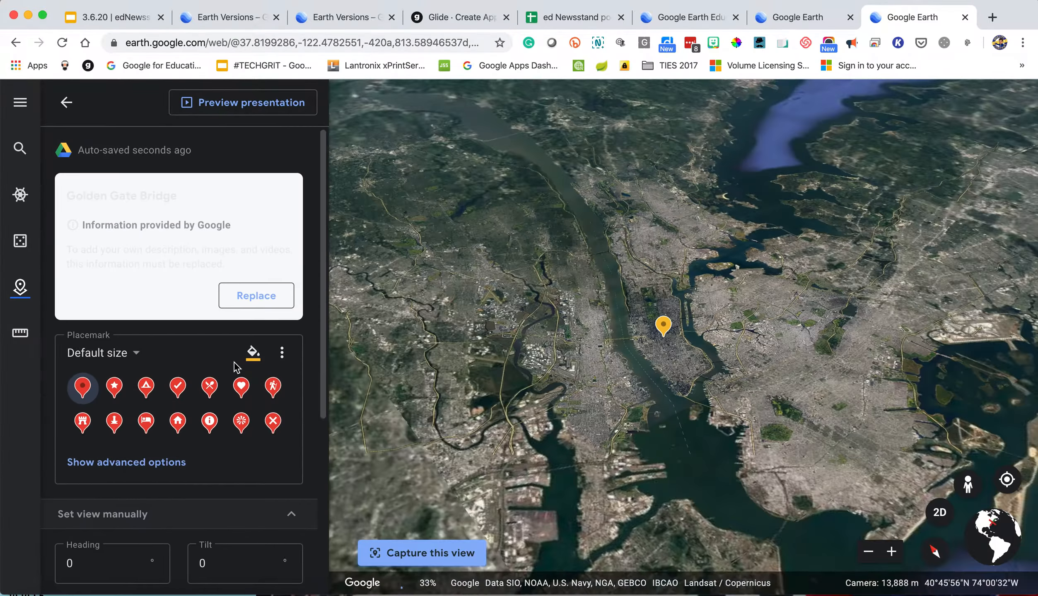
scroll(236, 368, "down", 3)
scroll(236, 364, "up", 10)
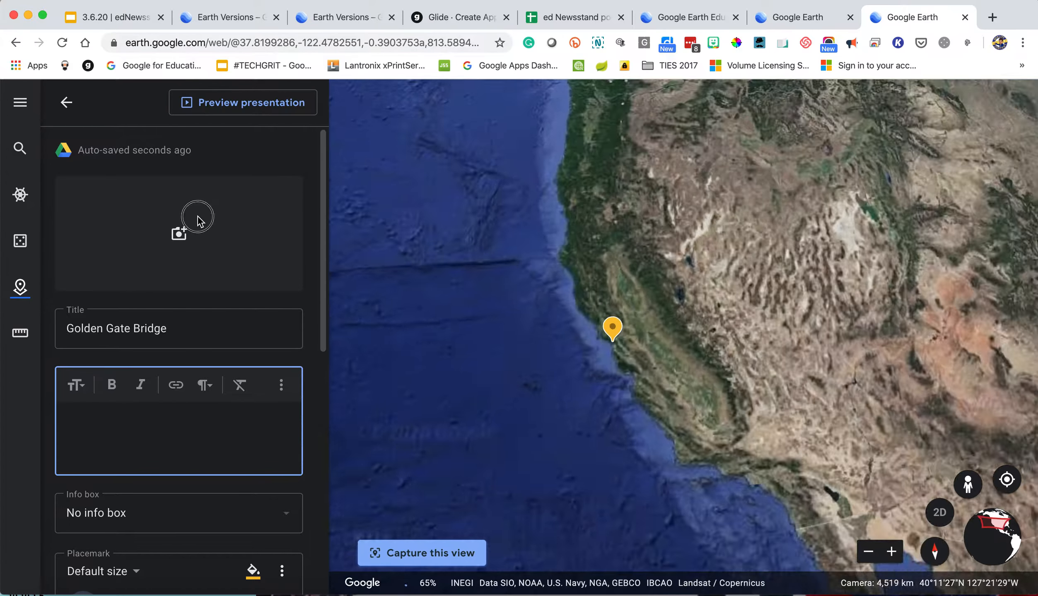
Step: Search Google Images for "Golden Gate Bridge" and add the photo of the bright red bridge against a pale yellow sky
left_click(186, 236)
left_click(188, 232)
left_click(192, 222)
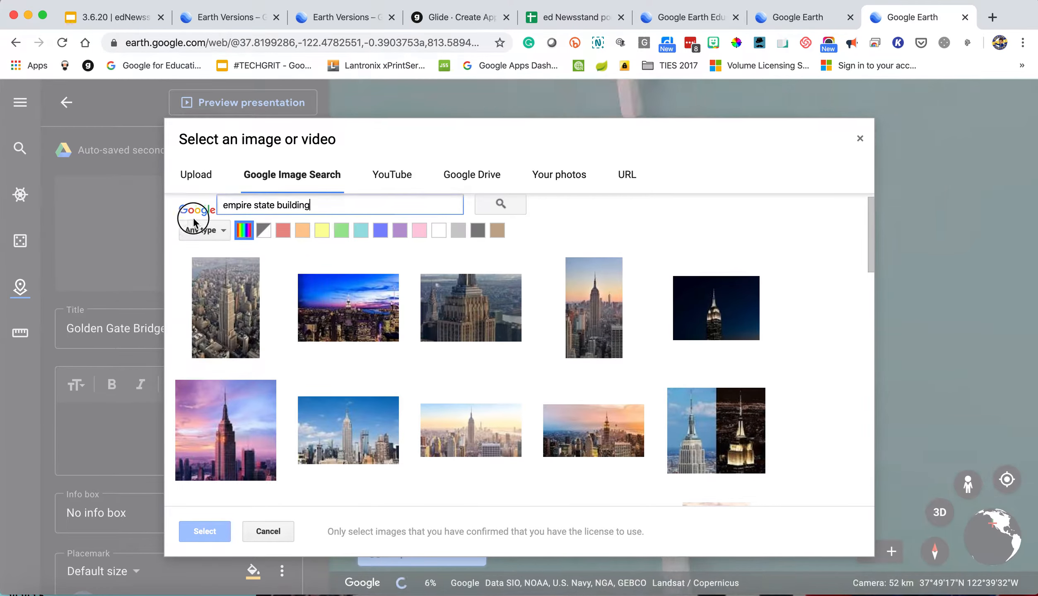
left_click_drag(320, 204, 195, 202)
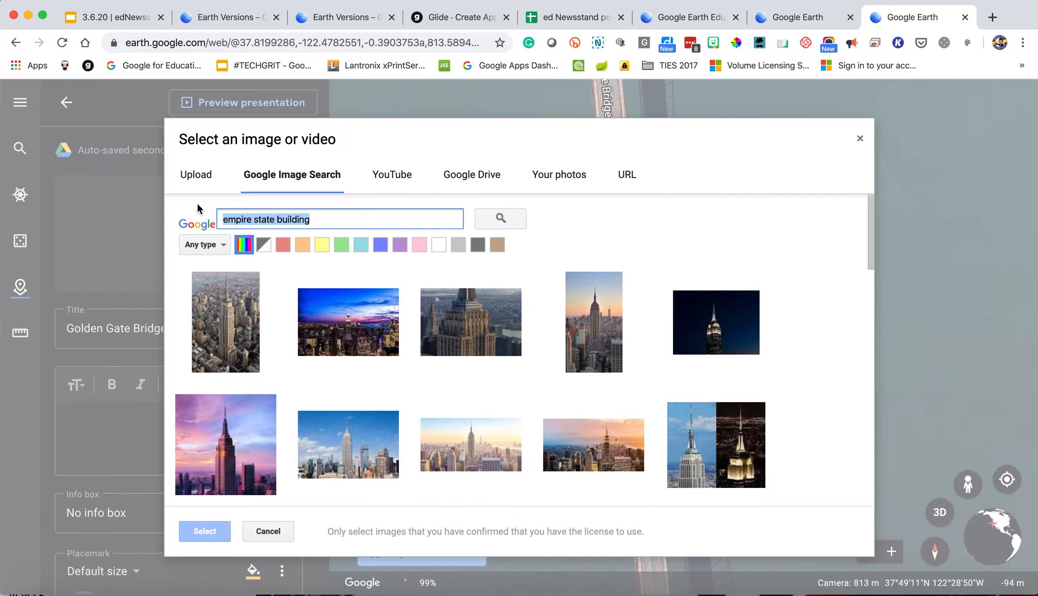
type("Golden Gate Bridge")
key("Return")
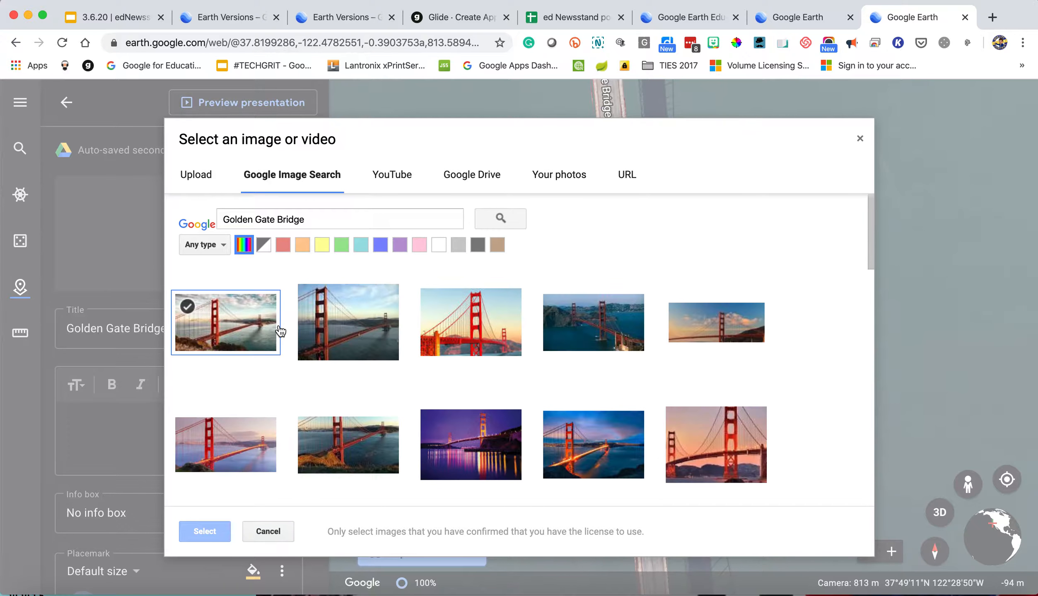
left_click(464, 326)
left_click(204, 532)
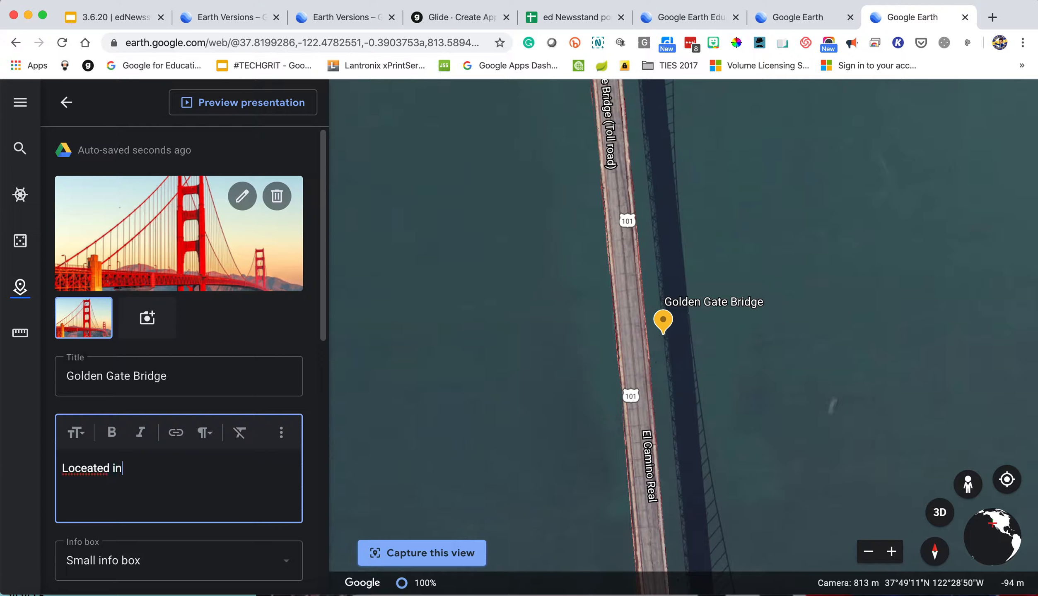
Step: Complete the Golden Gate Bridge description as "Located in San Francisco.", correcting the misspelled first word, and keep the Small info box
right_click(78, 464)
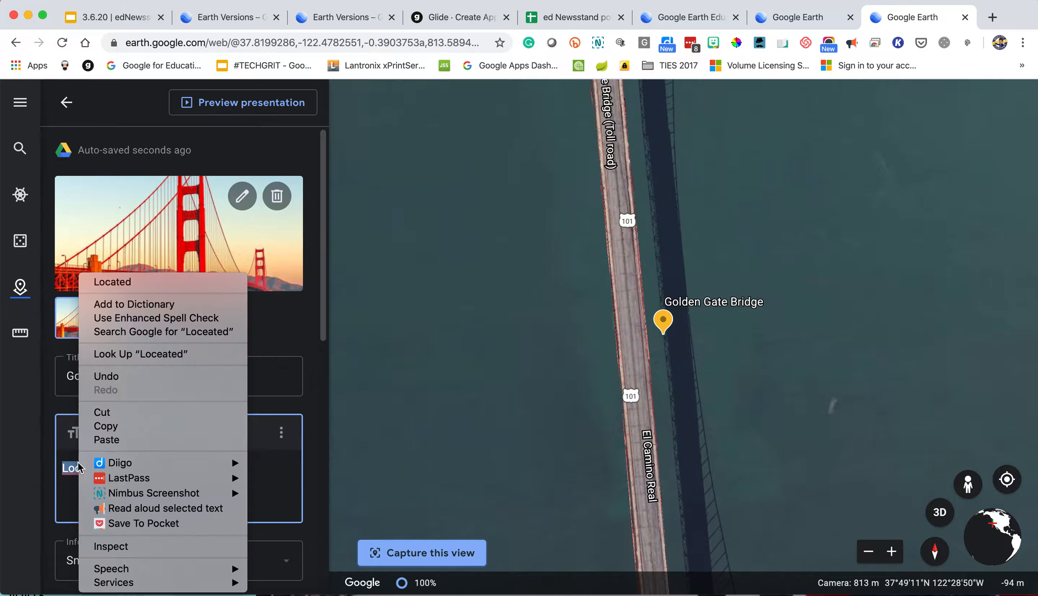
left_click(112, 282)
left_click(152, 464)
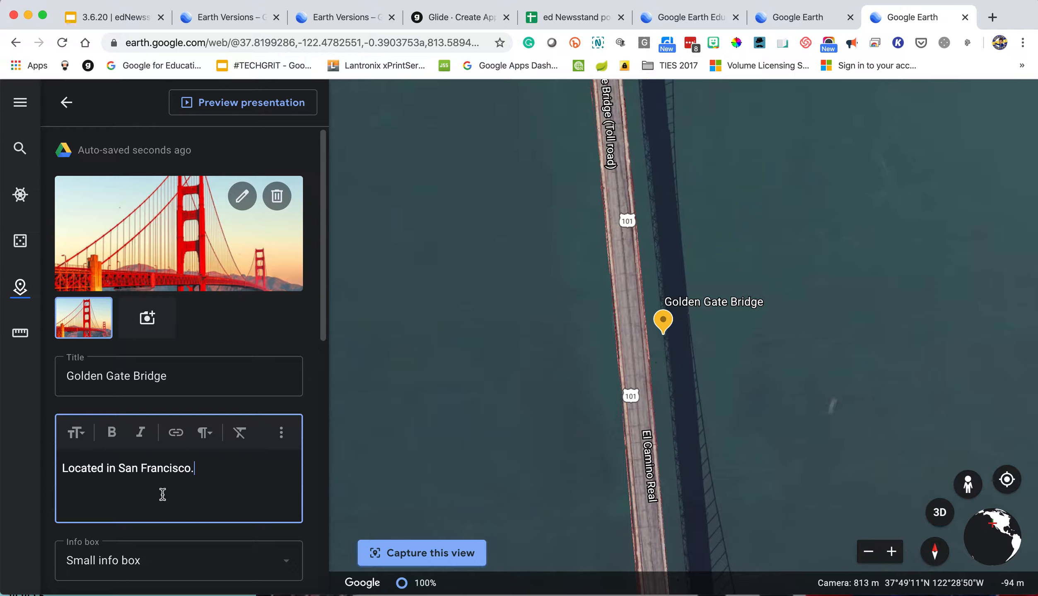
scroll(163, 495, "down", 2)
left_click(178, 516)
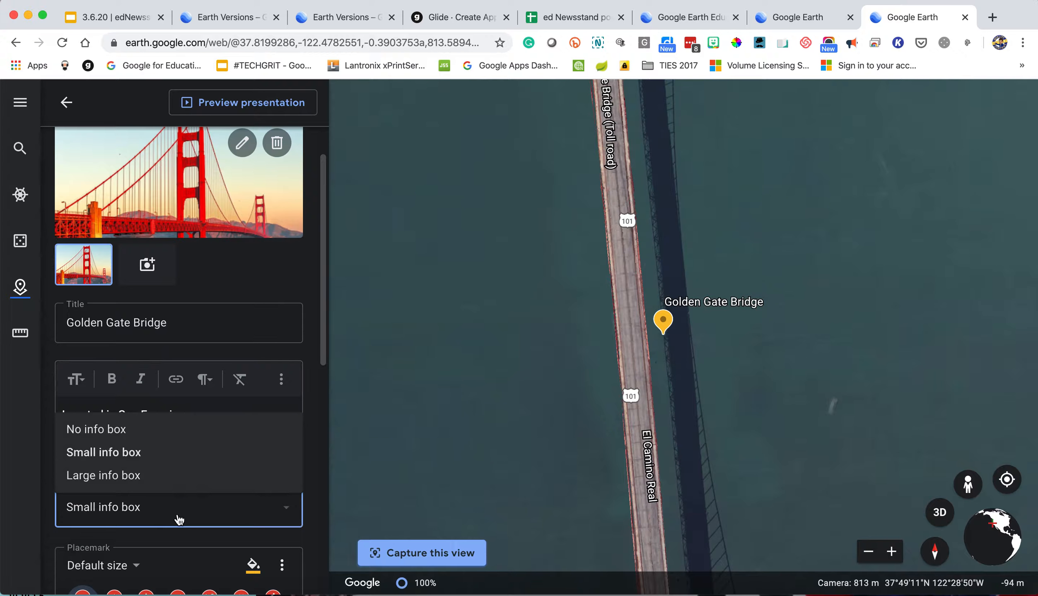
left_click(150, 452)
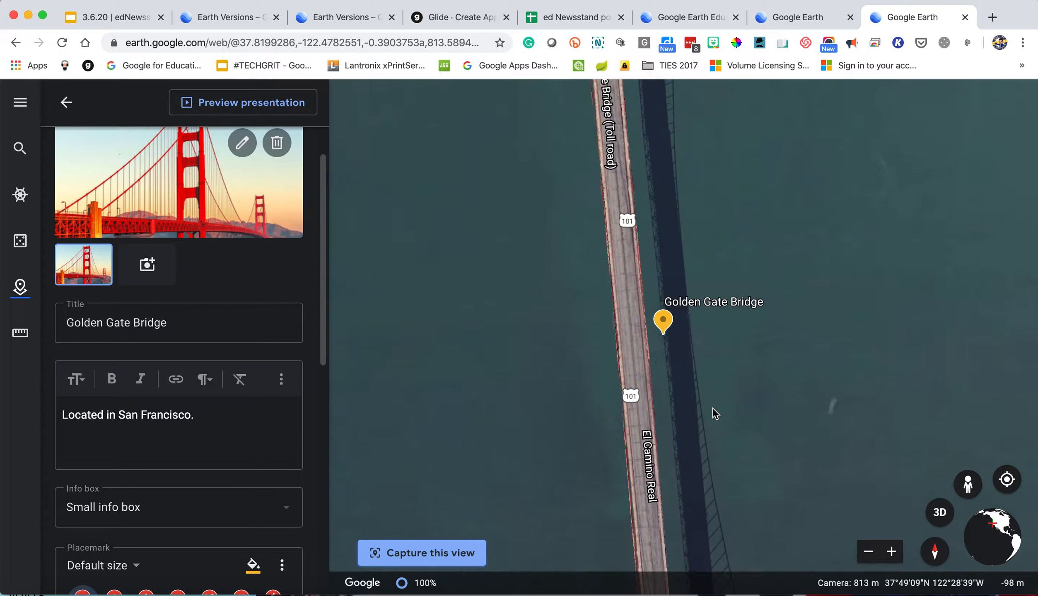
Step: Show the Street View coverage around the Golden Gate Bridge and enter Street View on the water northeast of the placemark
left_click_drag(713, 408, 723, 447)
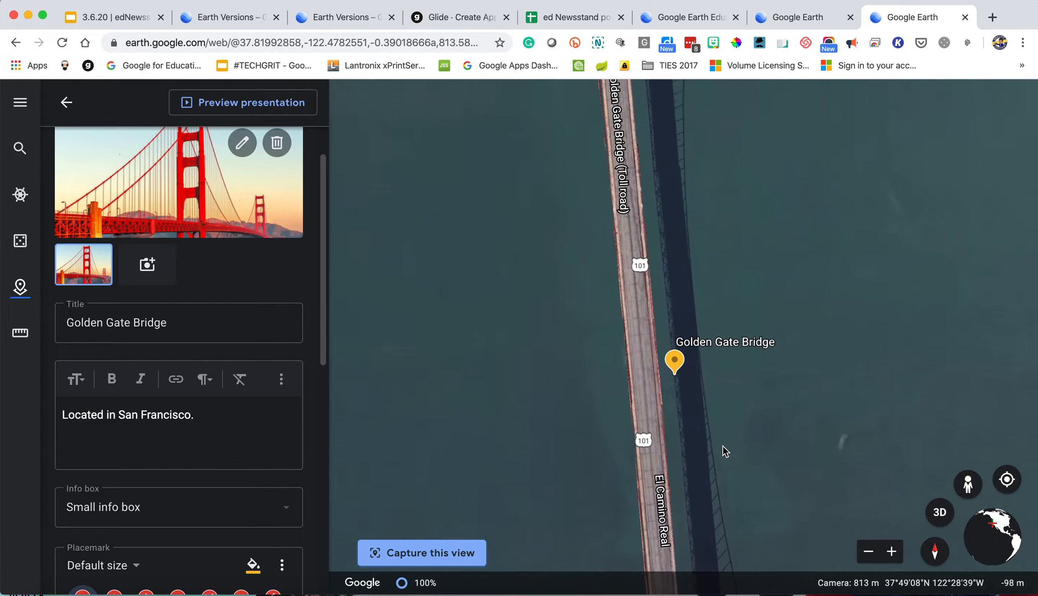
scroll(722, 446, "down", 5)
scroll(722, 447, "up", 1)
left_click(968, 484)
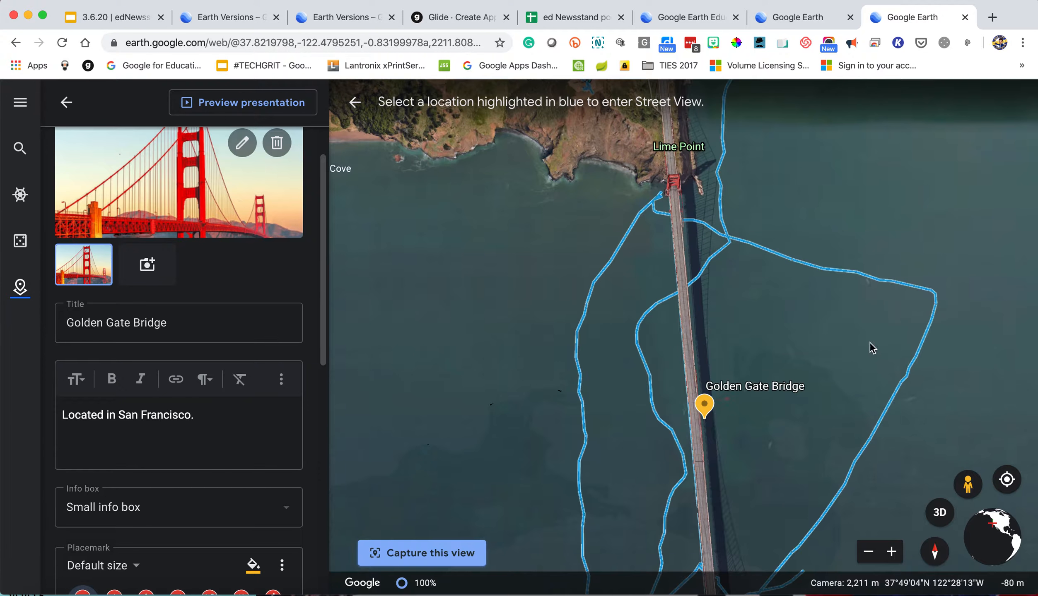
scroll(852, 328, "up", 2)
scroll(853, 328, "down", 3)
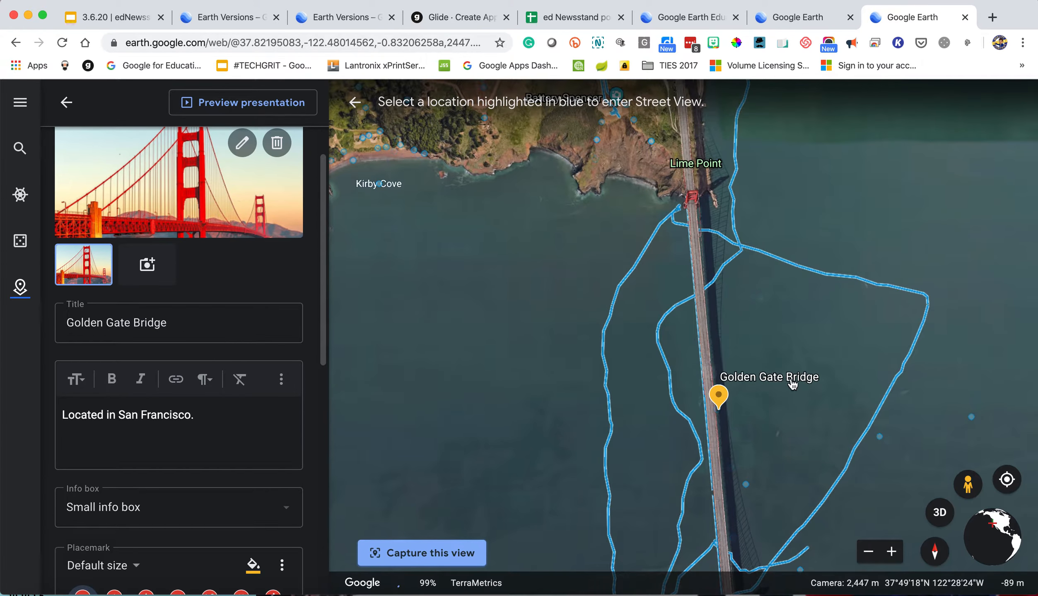
left_click_drag(966, 482, 928, 302)
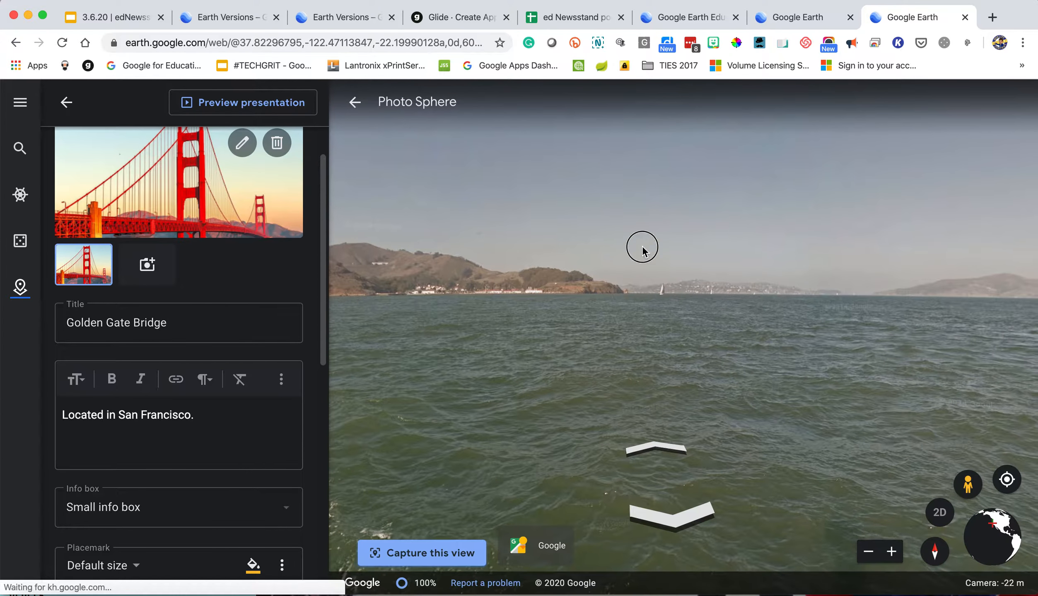
Step: Turn the Street View to face the Golden Gate Bridge across the water and capture it as the placemark's view
left_click_drag(574, 316, 873, 327)
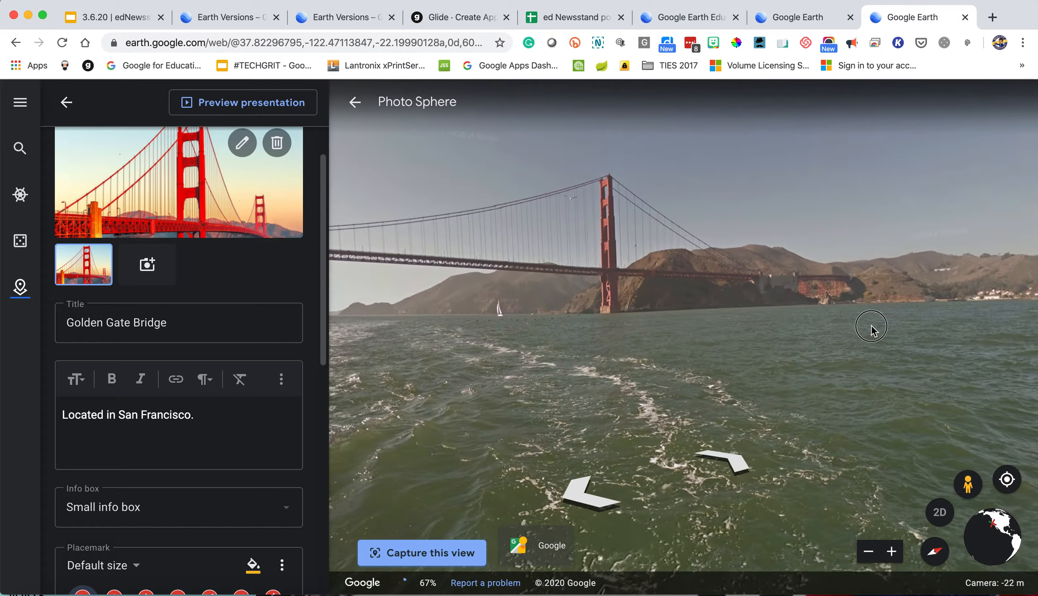
left_click_drag(716, 360, 1030, 383)
left_click_drag(843, 347, 694, 352)
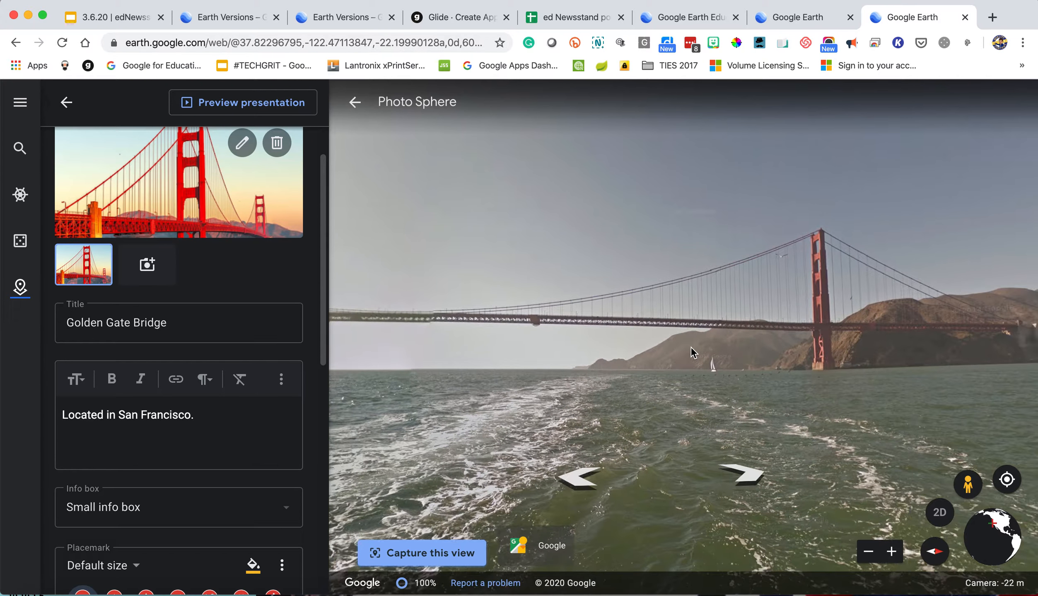
left_click(420, 553)
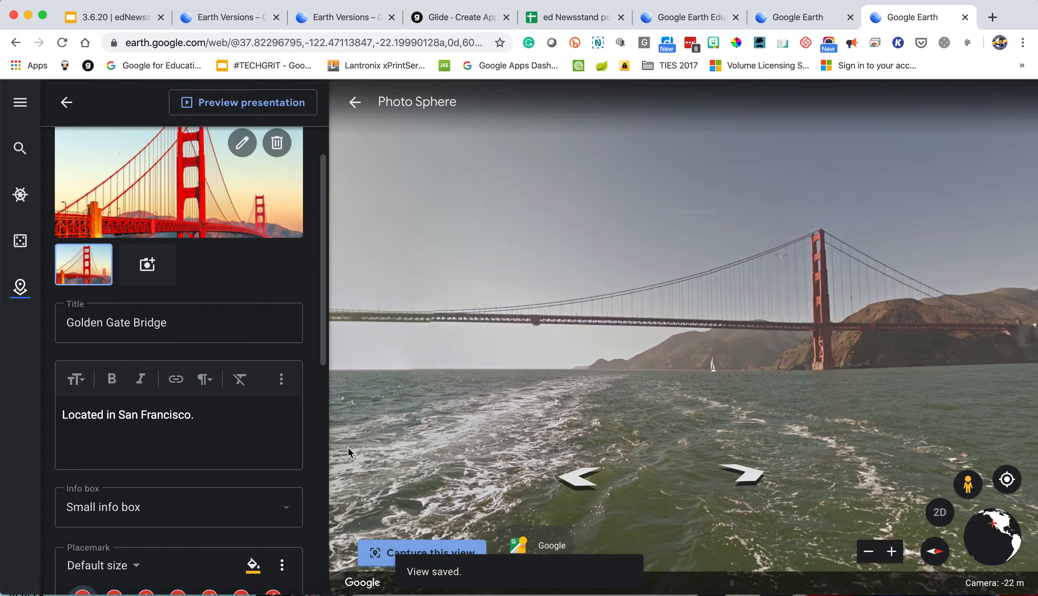
scroll(142, 331, "down", 2)
scroll(151, 388, "up", 3)
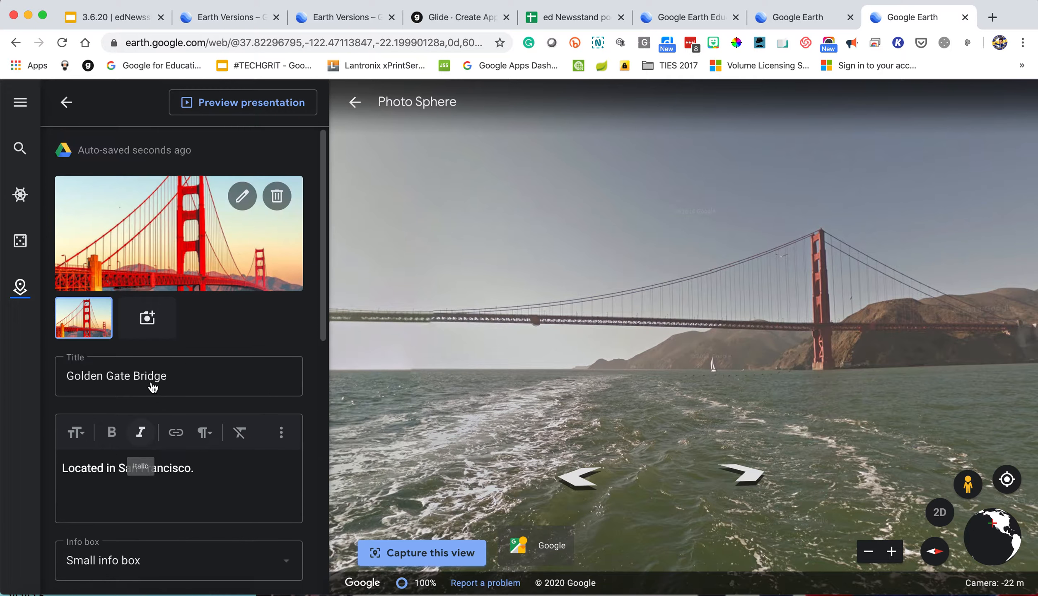
Step: Return to the Video Demo project, present it from the Empire State Building to the Golden Gate Bridge, and exit the presentation
left_click(67, 103)
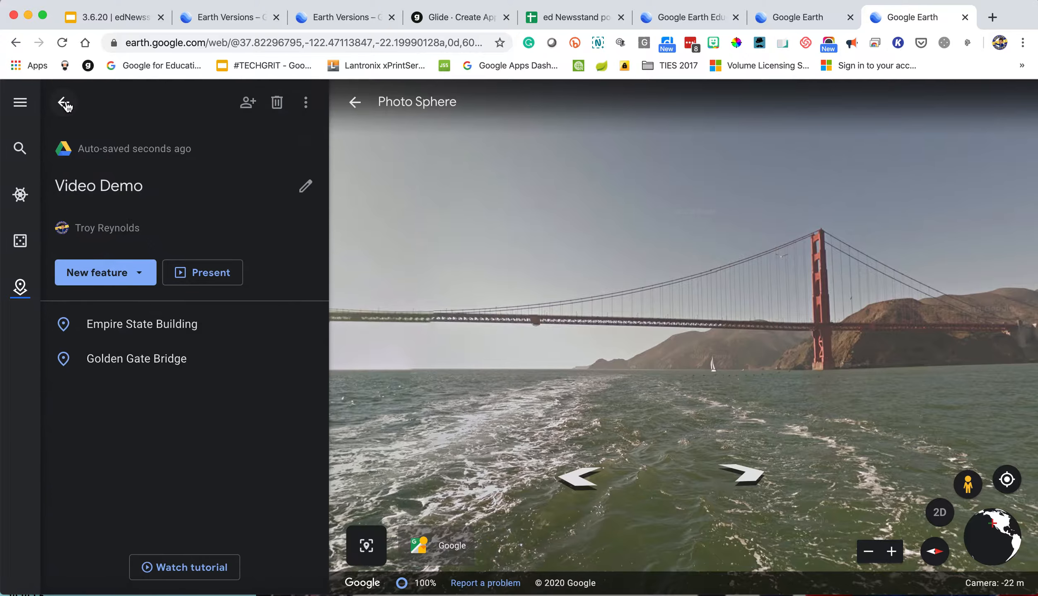
left_click(197, 272)
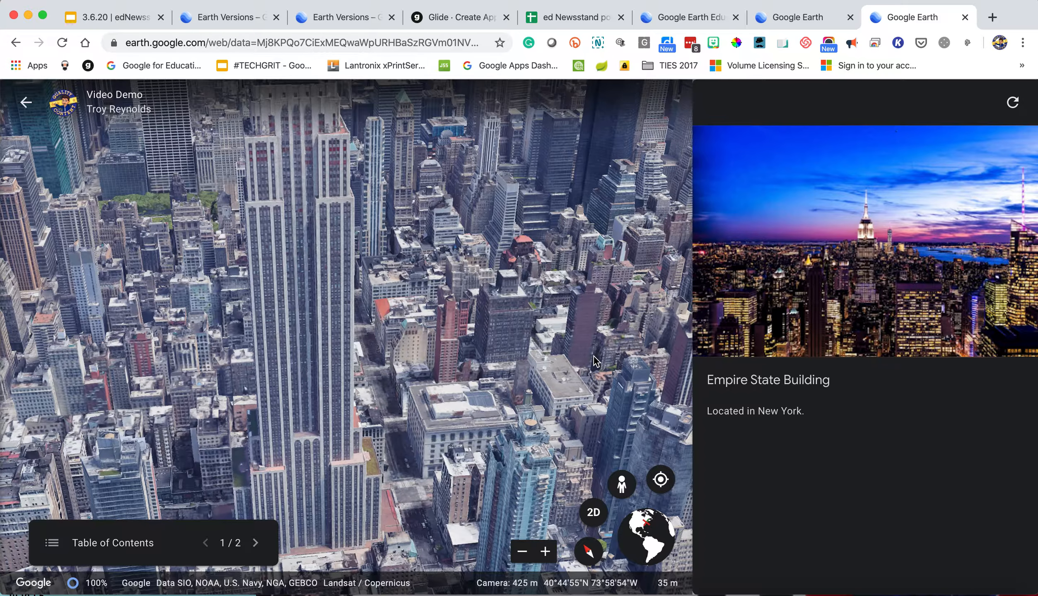
left_click(255, 544)
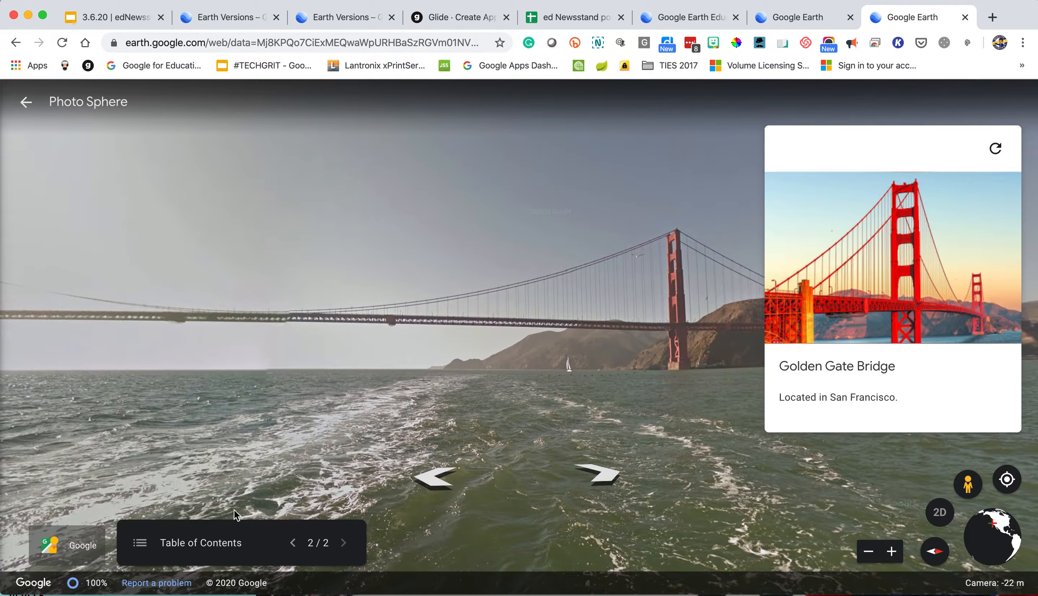
left_click(26, 102)
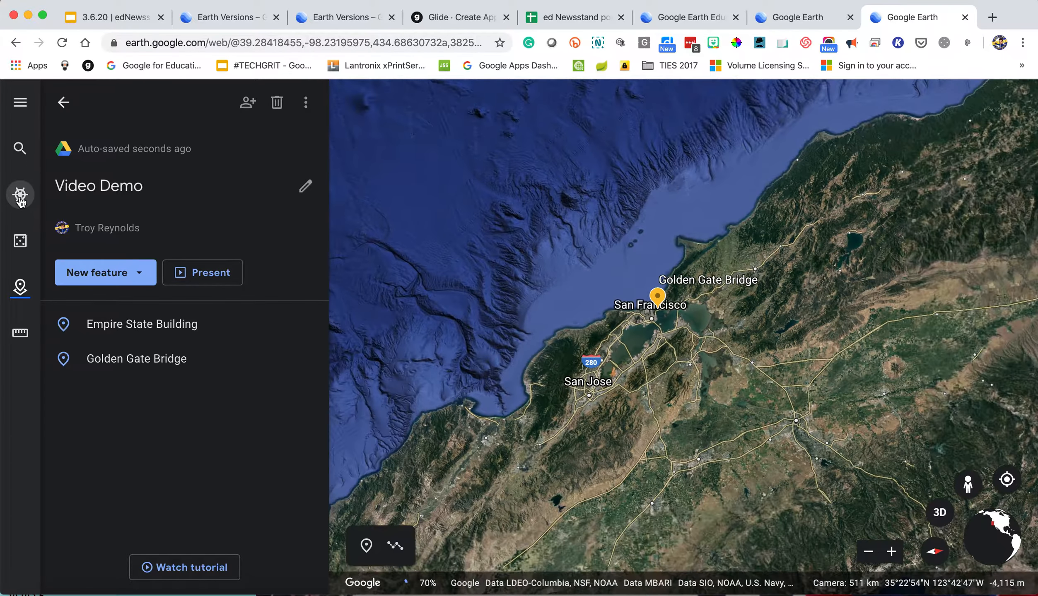
Step: Open Voyager and look through the Editor's Picks stories
left_click(20, 198)
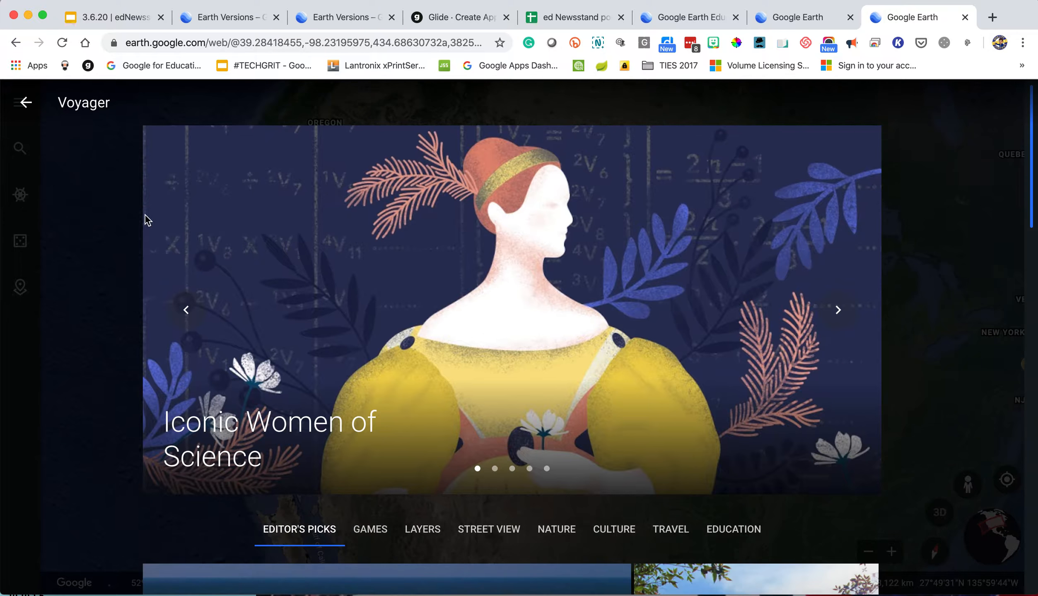
scroll(278, 235, "down", 1)
scroll(279, 235, "down", 7)
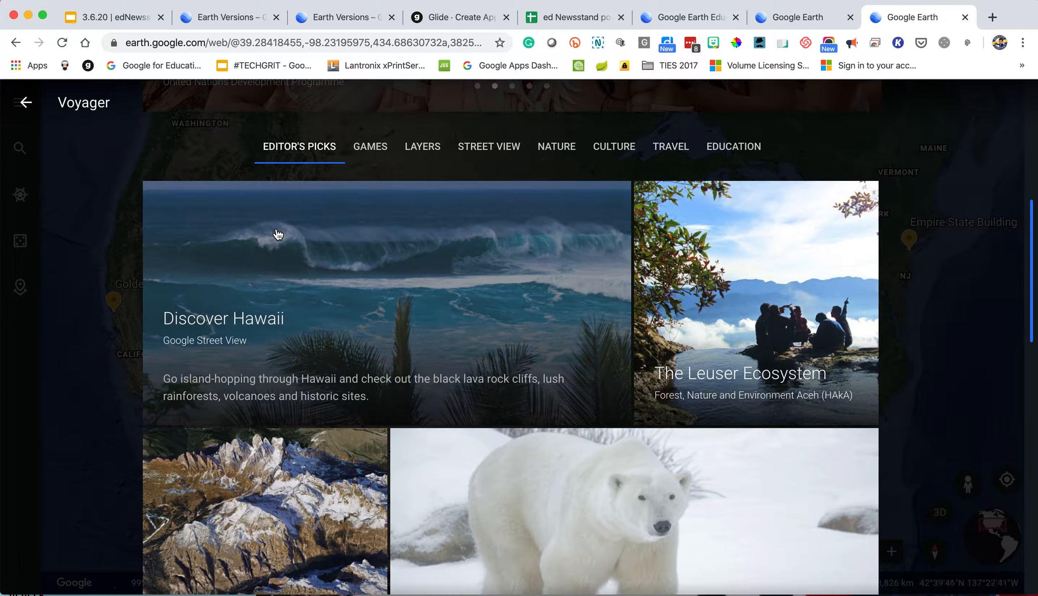
scroll(277, 232, "down", 4)
scroll(277, 235, "up", 8)
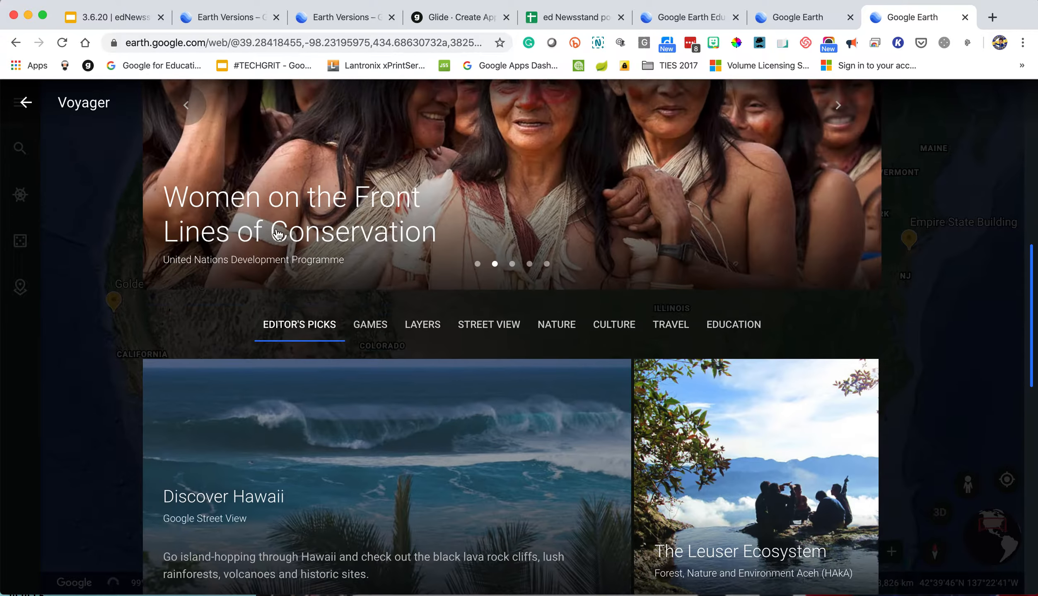
Step: Look through Voyager's Games category, including the quizzes and the Carmen Sandiego games
left_click(366, 322)
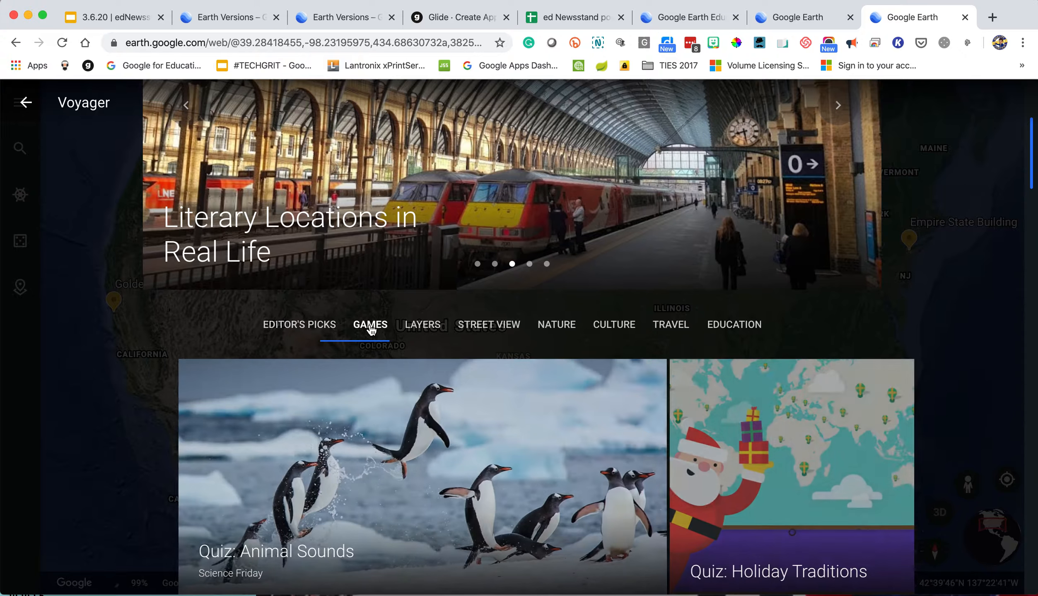
scroll(369, 326, "down", 2)
scroll(370, 329, "down", 10)
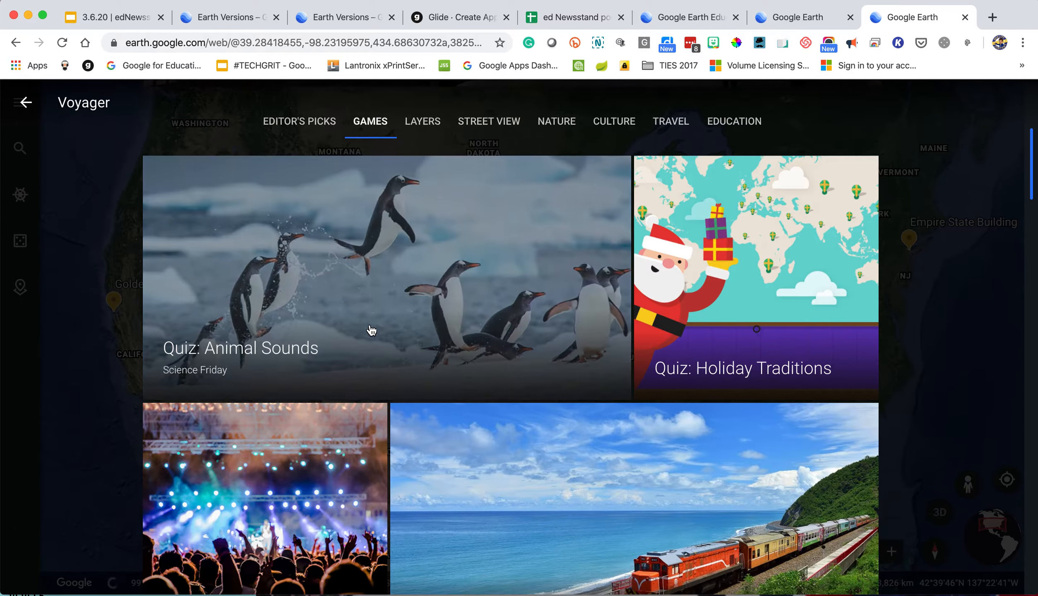
scroll(371, 329, "down", 5)
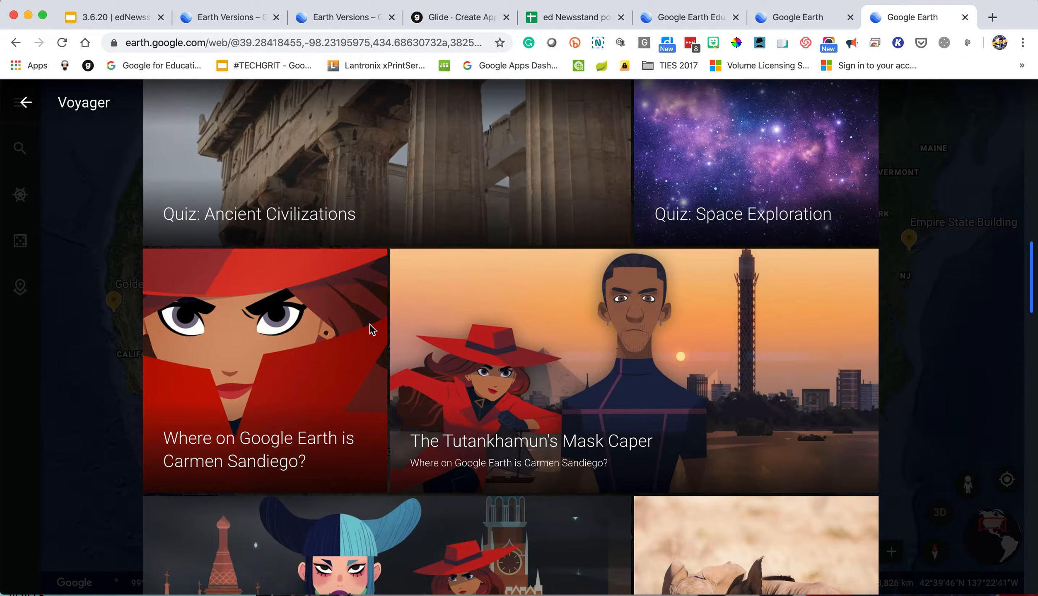
scroll(479, 330, "up", 15)
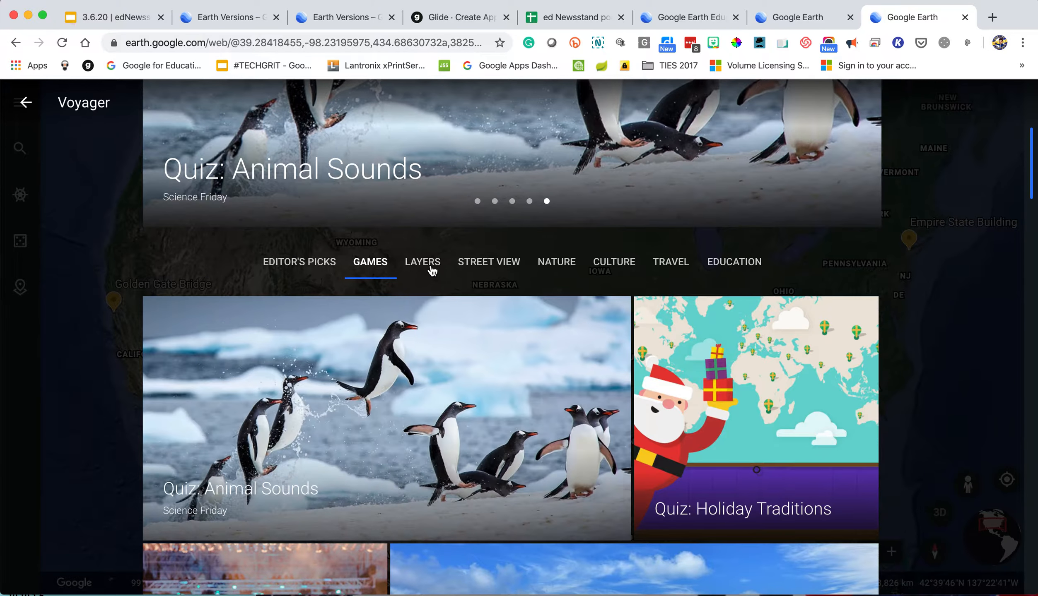
Step: Look through Voyager's Layers category, including the glacier, snow cover and hurricane maps
left_click(431, 269)
scroll(572, 432, "down", 9)
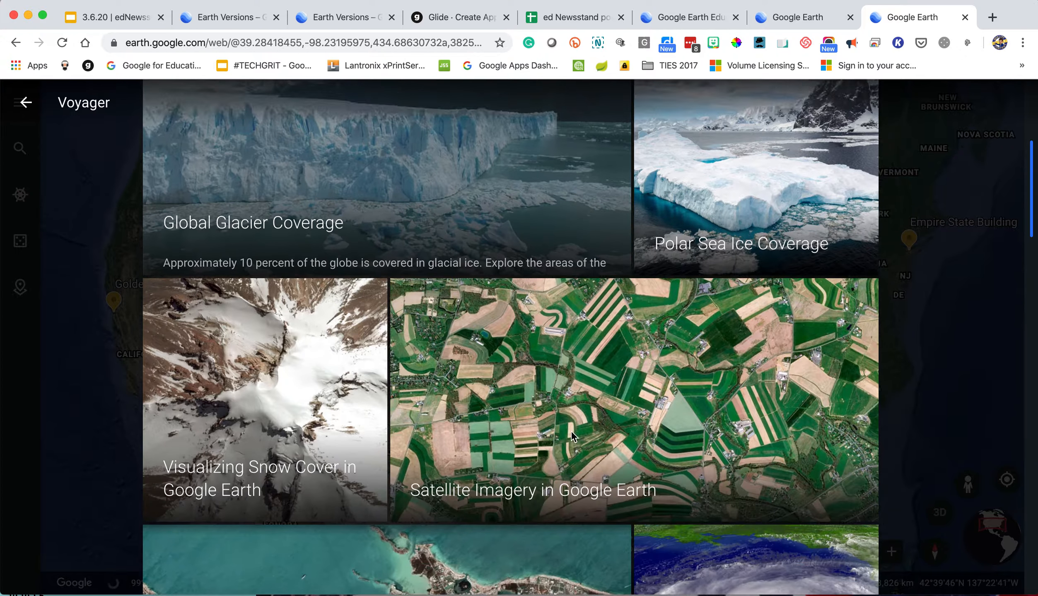
scroll(573, 437, "down", 3)
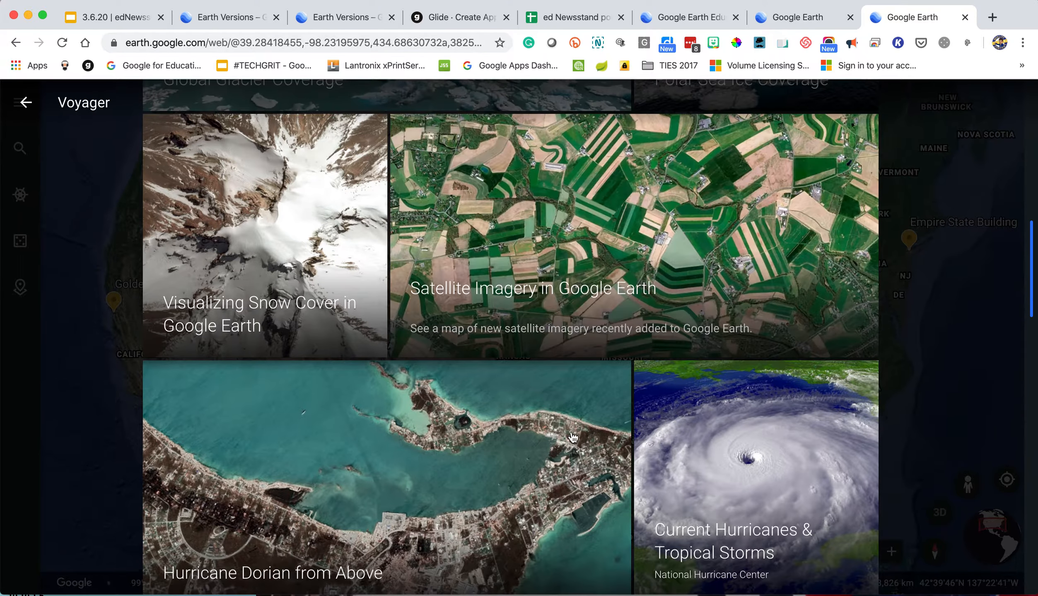
scroll(573, 437, "up", 15)
scroll(572, 437, "down", 1)
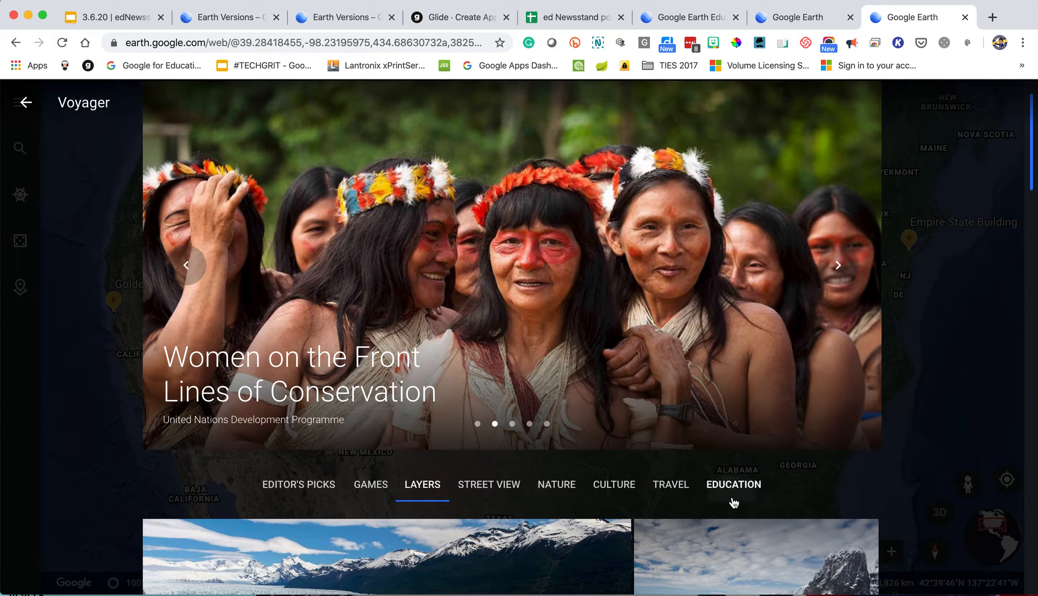
Step: Look through Voyager's Education category and return to the map
left_click(734, 485)
scroll(734, 503, "down", 10)
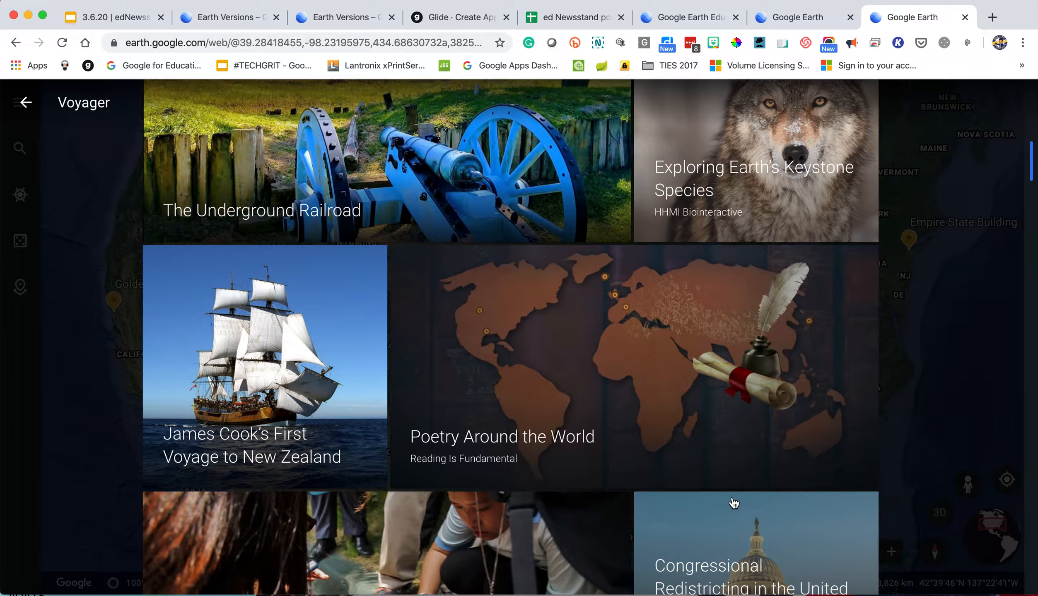
scroll(575, 281, "down", 4)
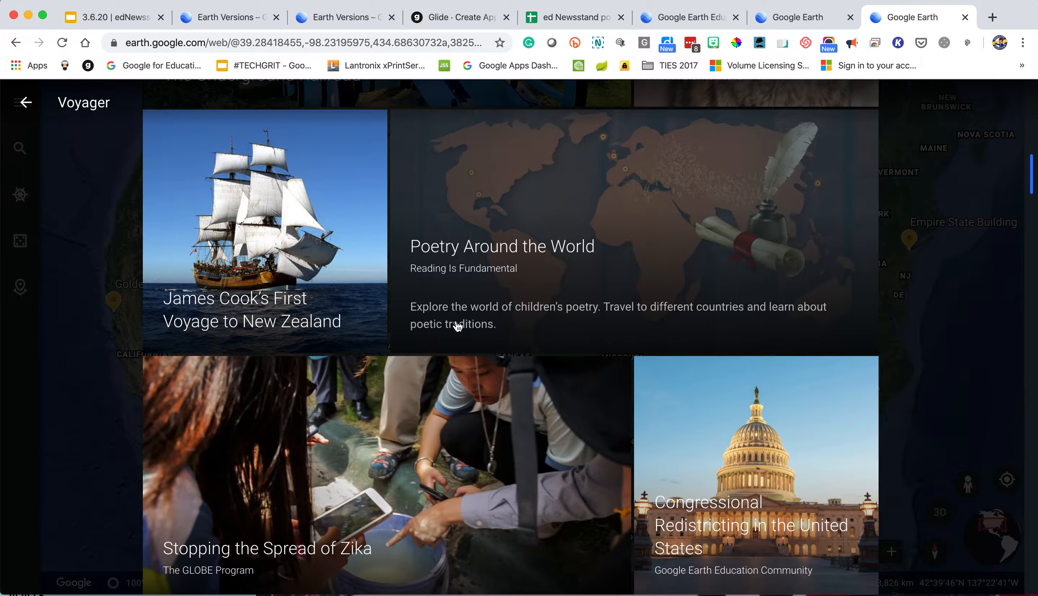
scroll(457, 325, "up", 15)
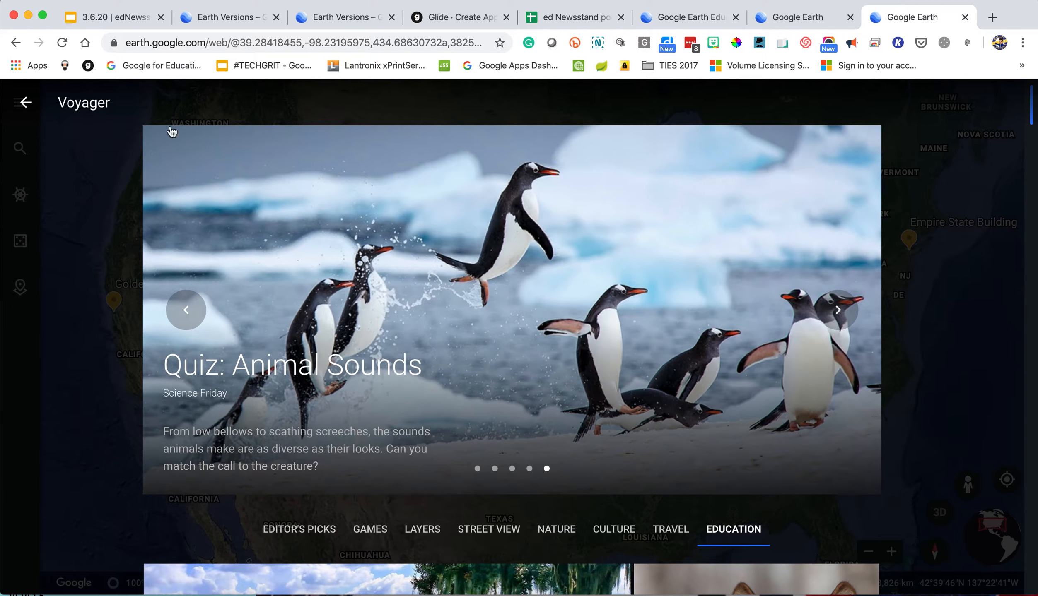
left_click(24, 104)
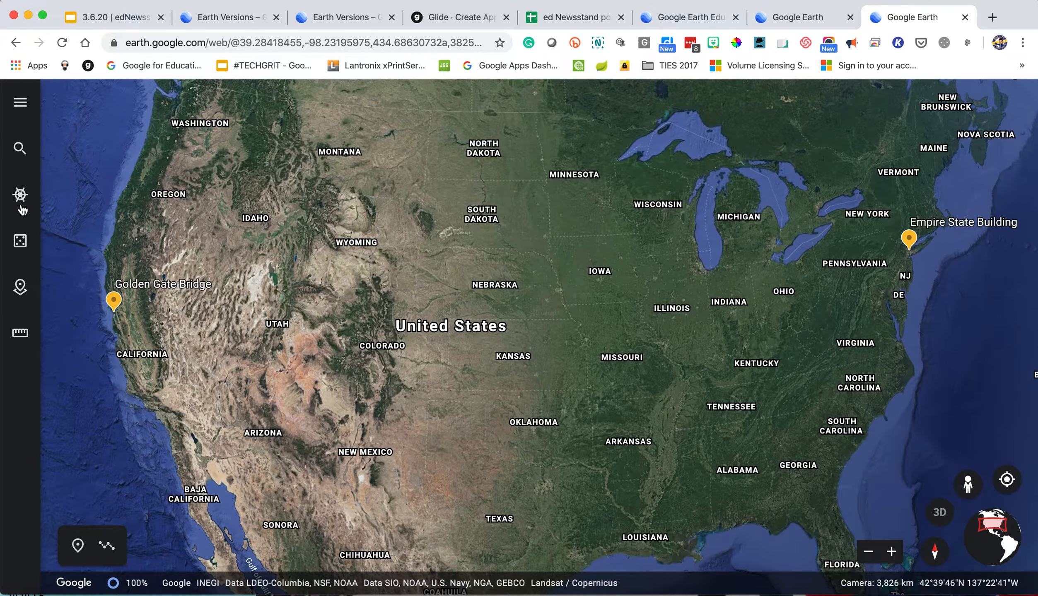
Step: Visit two random places with I'm Feeling Lucky and browse the related places suggested for each
left_click(20, 242)
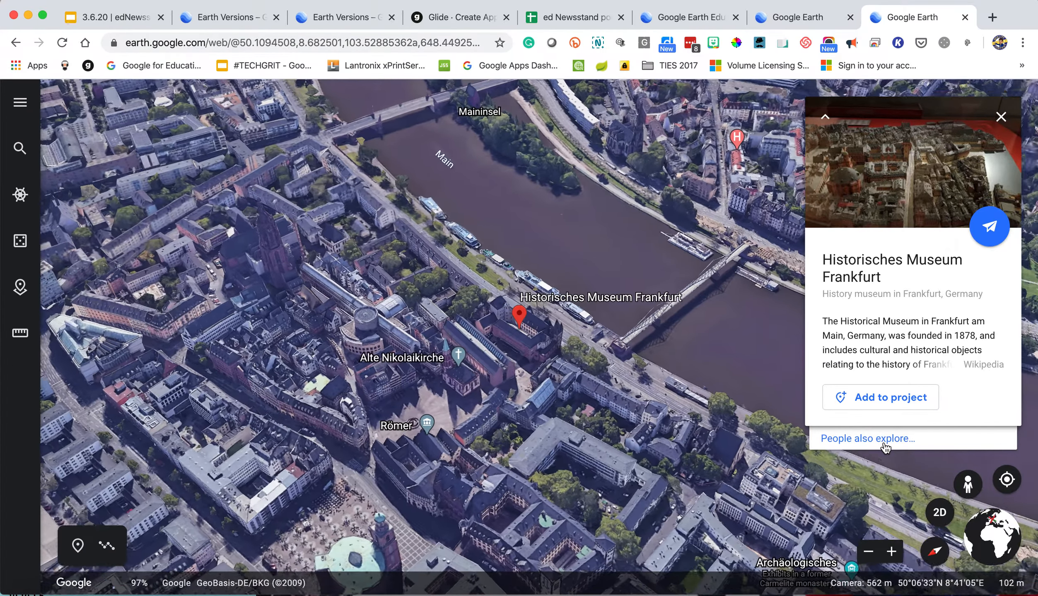
left_click(883, 441)
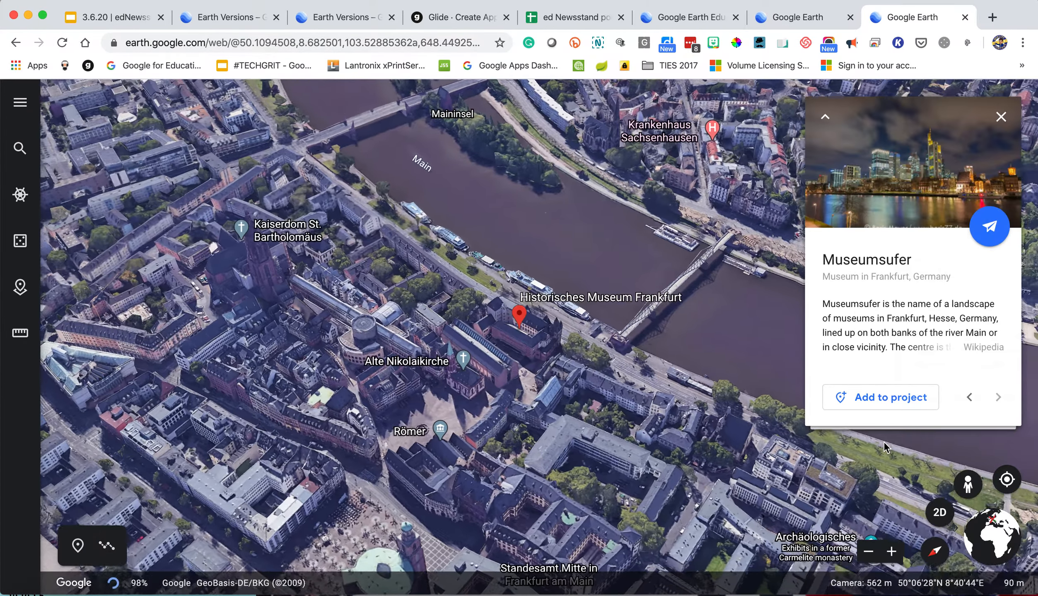
left_click(998, 397)
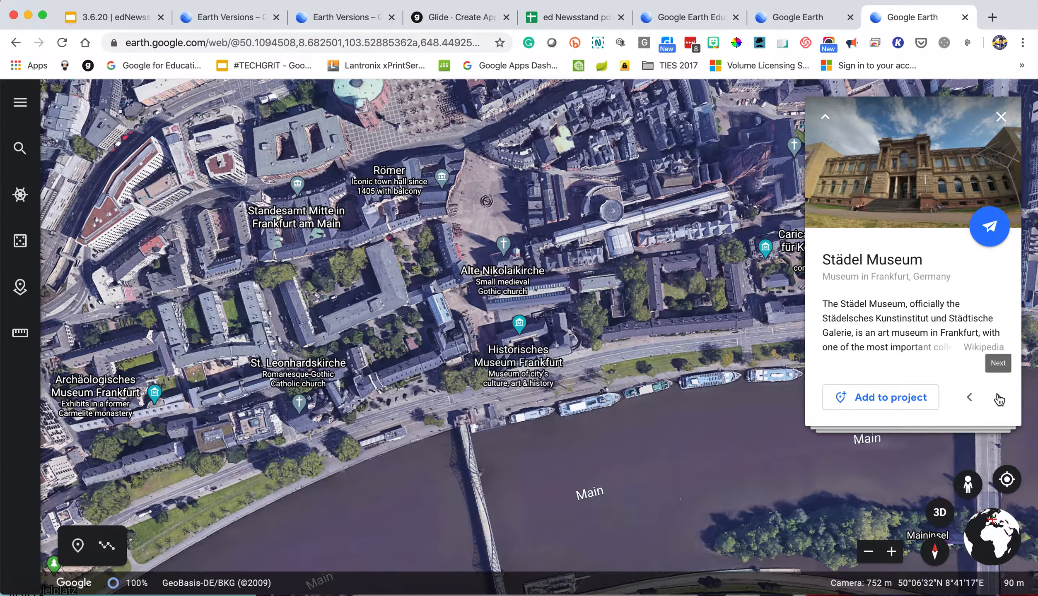
left_click(998, 399)
left_click(999, 398)
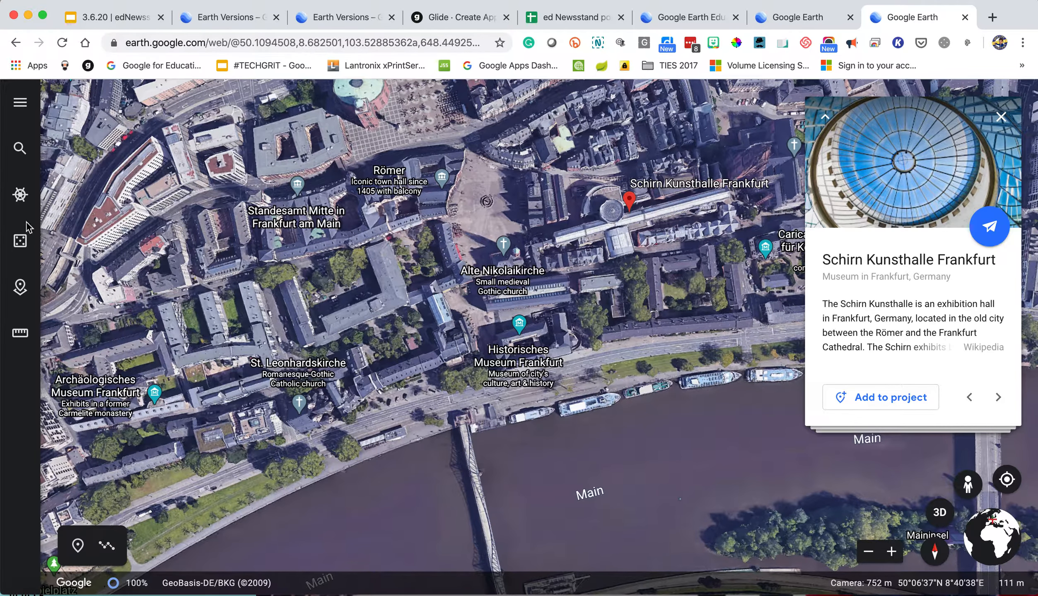
left_click(21, 249)
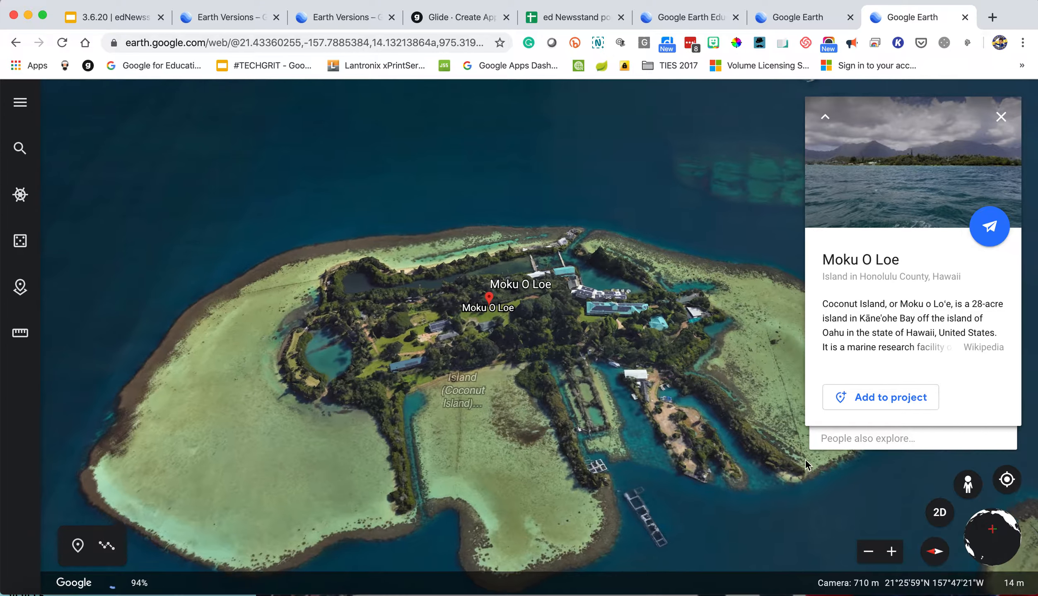
left_click(862, 436)
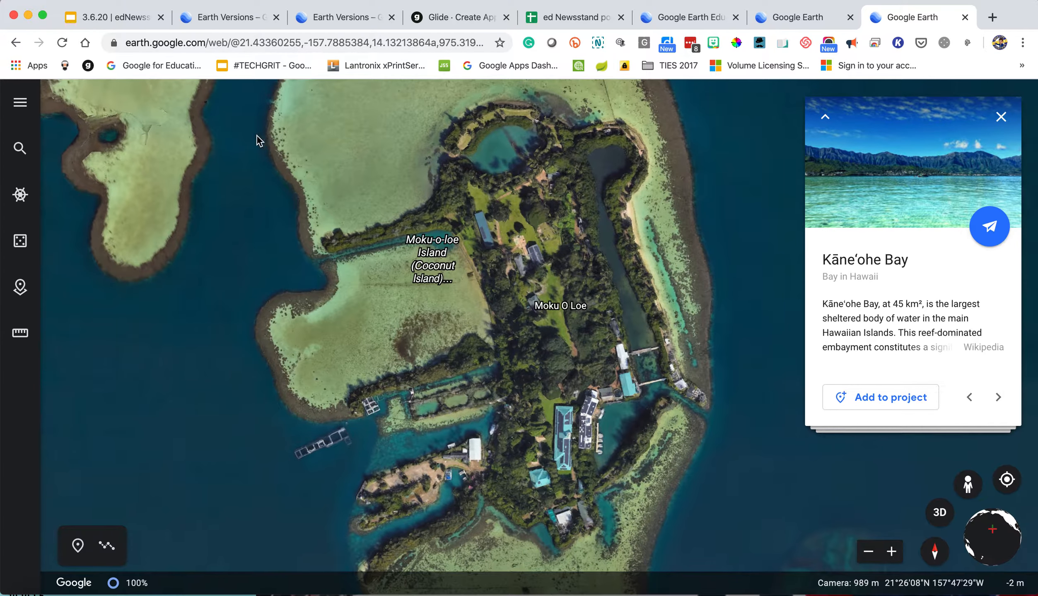
Step: Review the list of saved projects and the main menu options, and return to the map
left_click(20, 288)
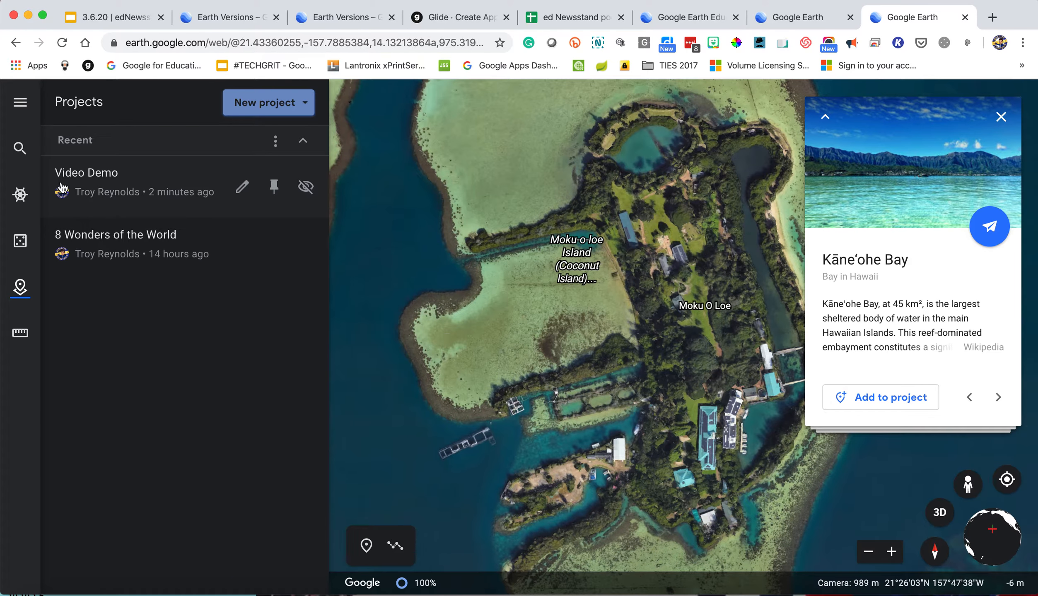
left_click(19, 103)
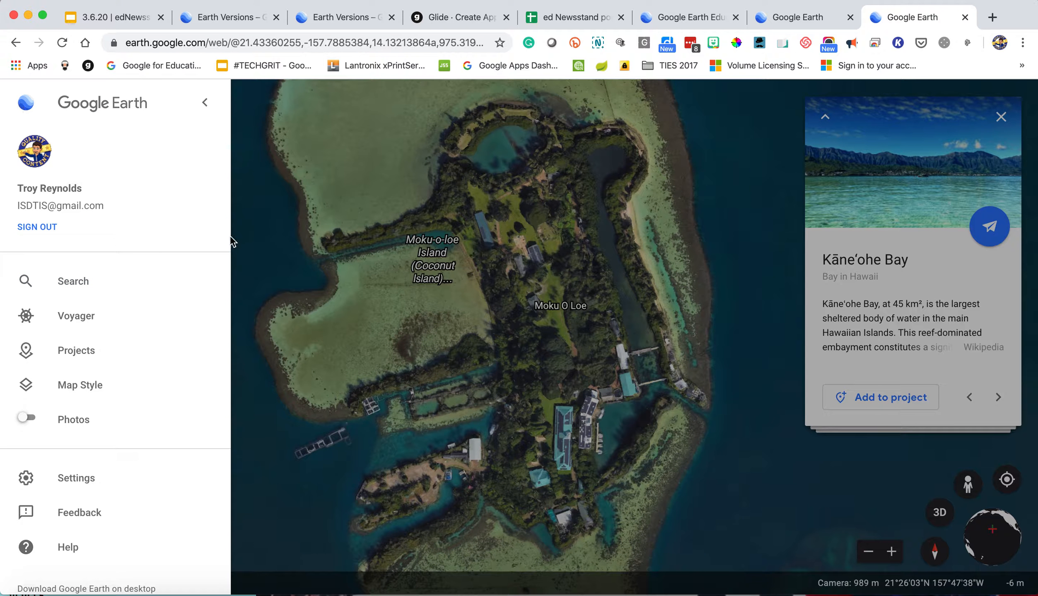
left_click(338, 295)
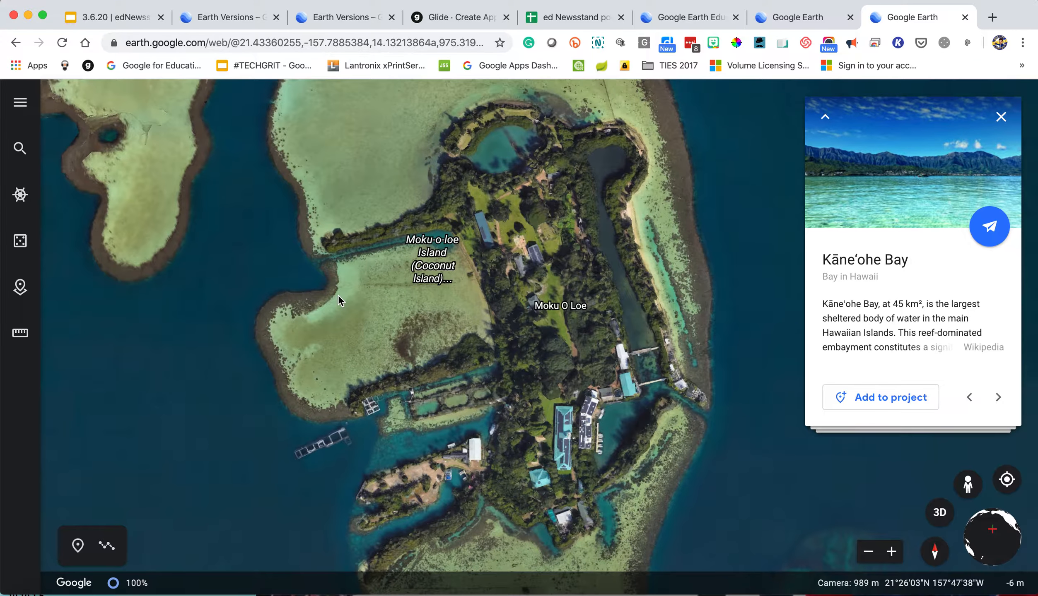